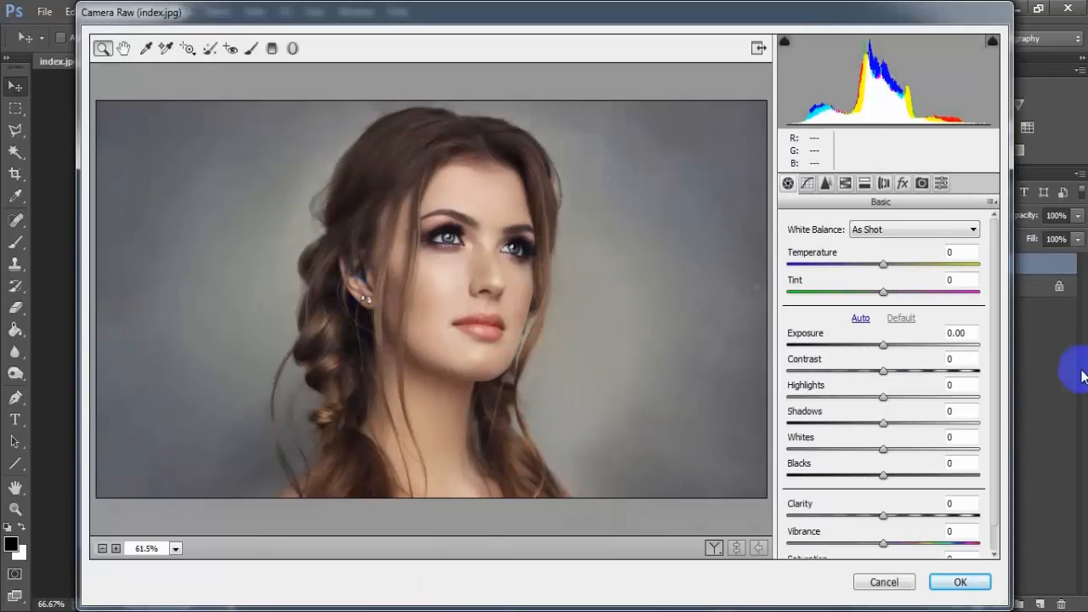
# Step: Set the portrait's Temperature to -13, Tint -2, Exposure -0.05, Contrast -10, Highlights -100, Shadows +50, Whites +40 and Blacks +23
pyautogui.moveTo(887, 267); pyautogui.dragTo(880, 293)
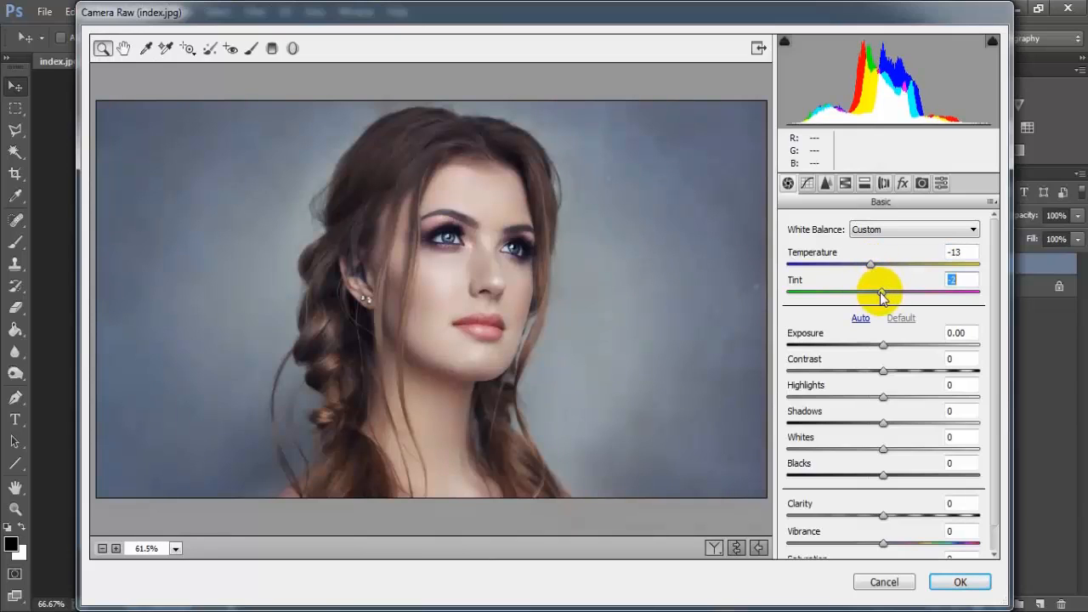
pyautogui.moveTo(884, 348); pyautogui.dragTo(883, 348)
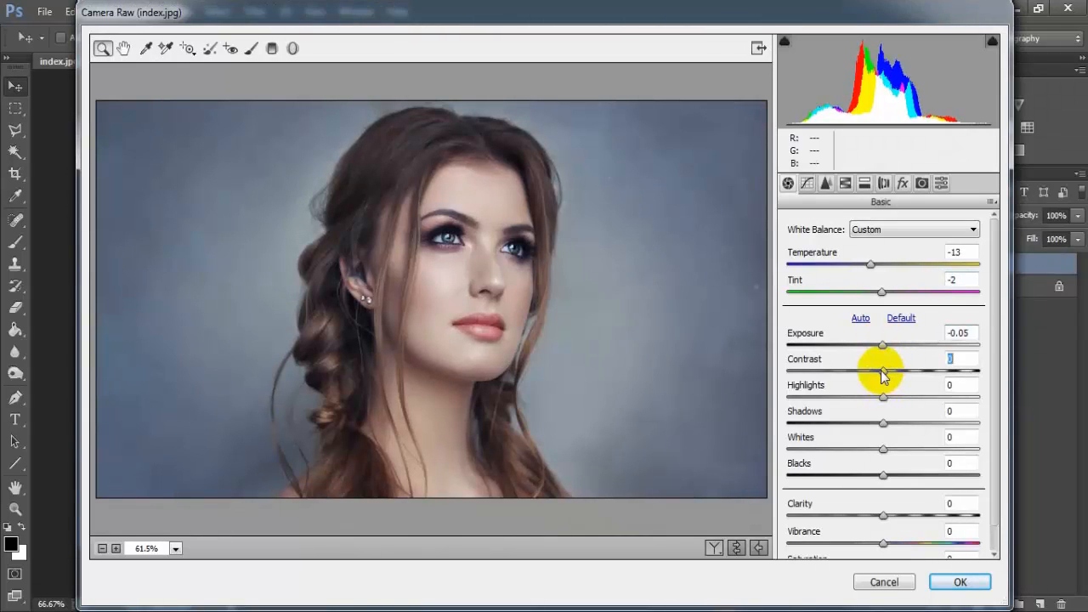
pyautogui.moveTo(882, 377); pyautogui.dragTo(782, 393)
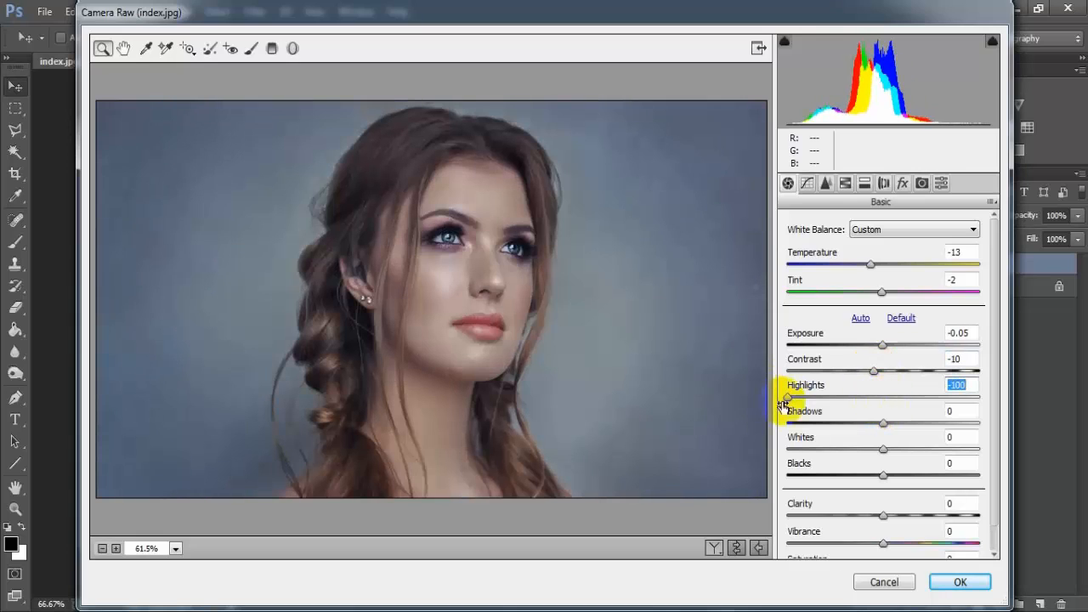
pyautogui.moveTo(883, 429); pyautogui.dragTo(928, 436)
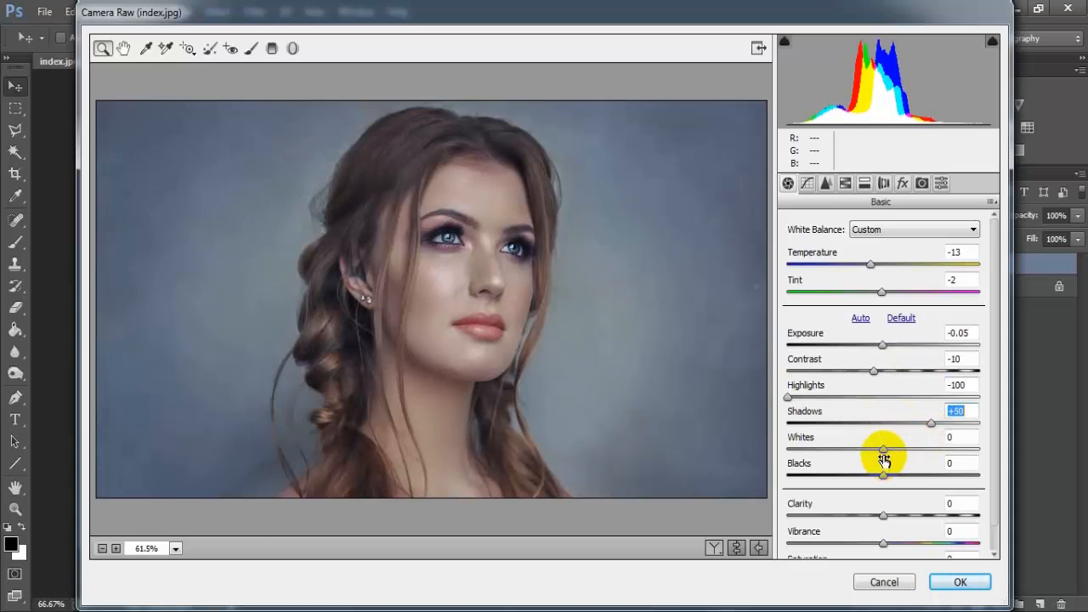
pyautogui.moveTo(884, 459); pyautogui.dragTo(905, 483)
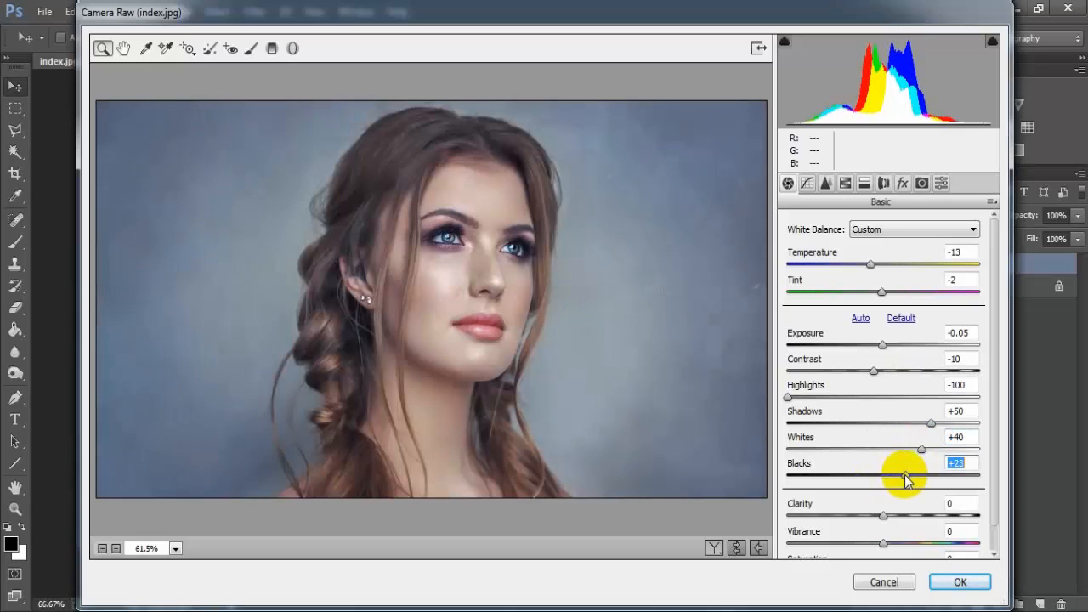
# Step: Set the photo's Clarity to -1, Vibrance to +24 and Saturation to -37
pyautogui.moveTo(994, 477); pyautogui.dragTo(994, 505)
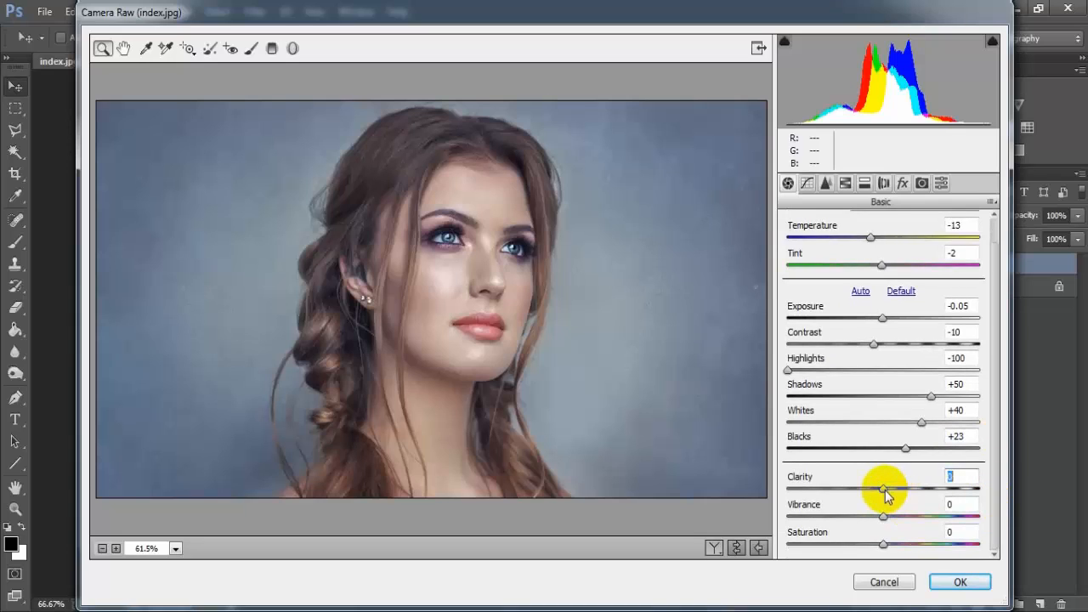
pyautogui.moveTo(883, 490); pyautogui.dragTo(886, 492)
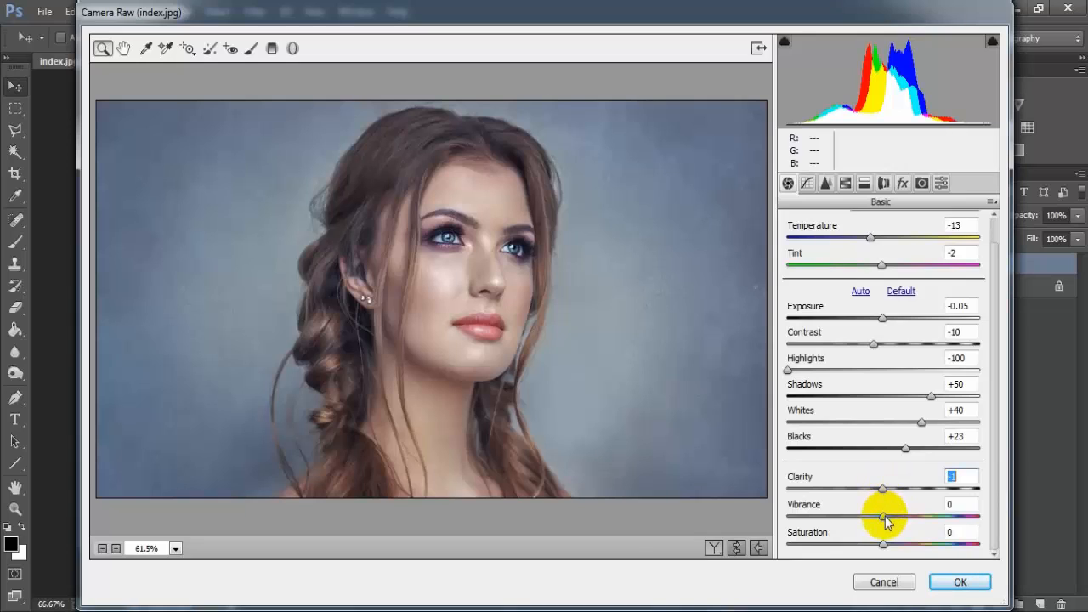
pyautogui.moveTo(884, 516); pyautogui.dragTo(905, 521)
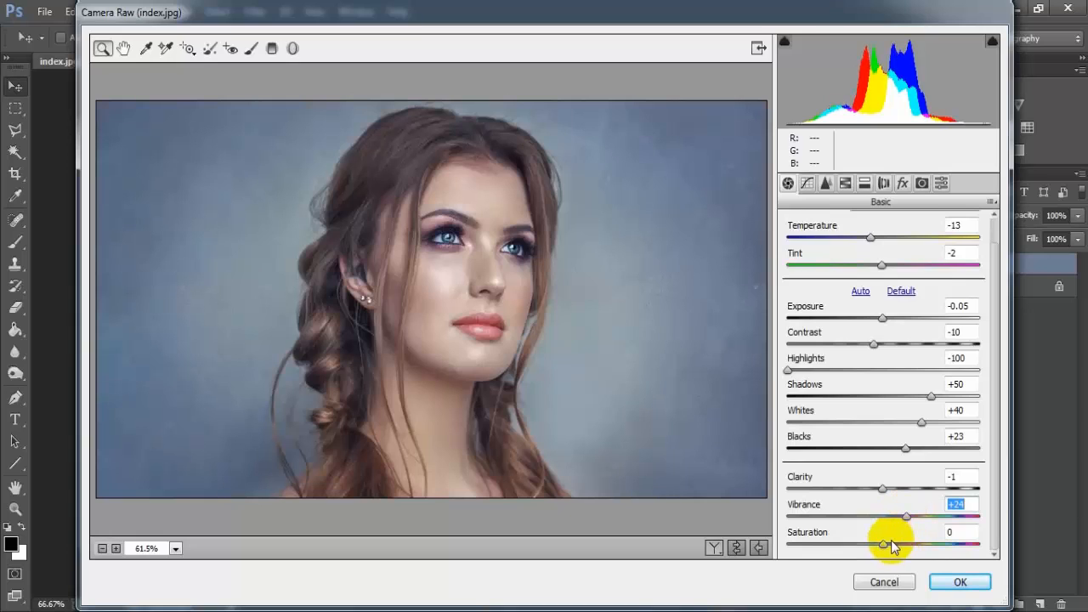
pyautogui.moveTo(884, 546); pyautogui.dragTo(850, 546)
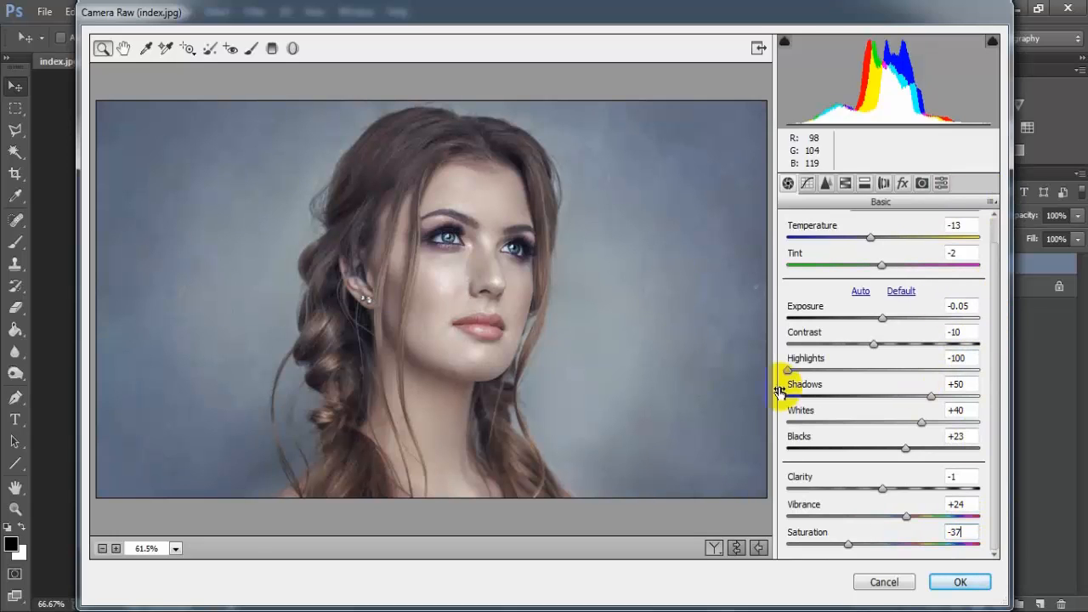
# Step: On the RGB point tone curve, raise the black endpoint to output 17 and add a shadow point at input 62, output 62
pyautogui.click(807, 184)
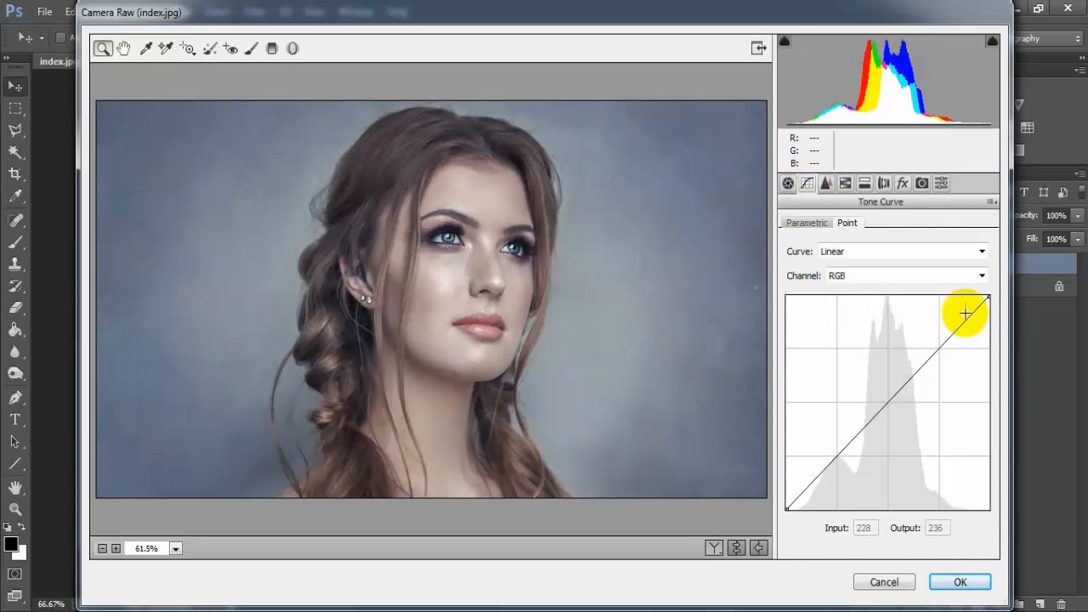
pyautogui.click(982, 276)
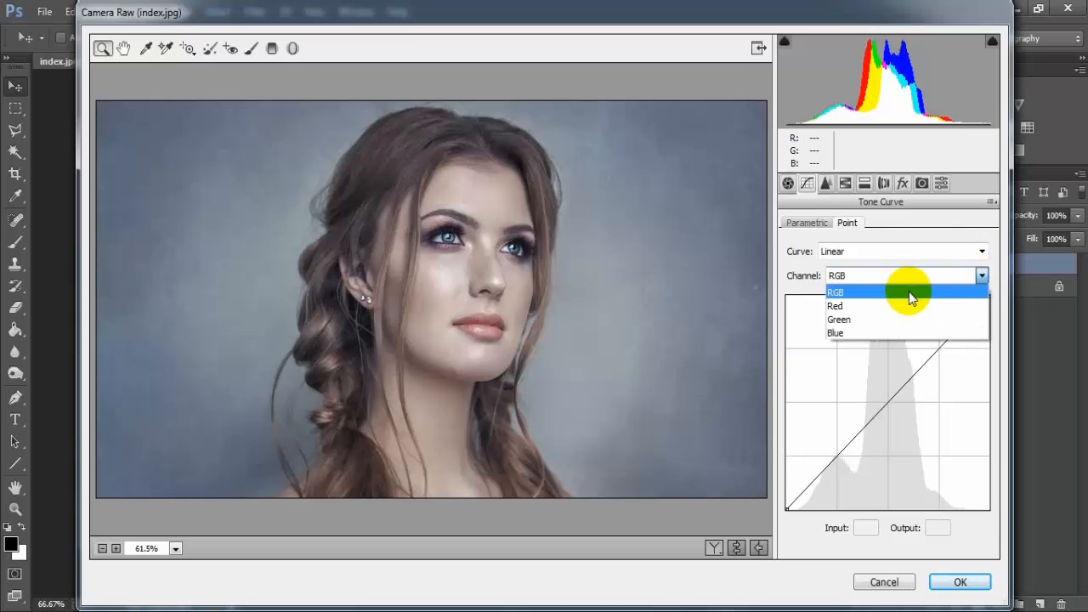
pyautogui.click(909, 292)
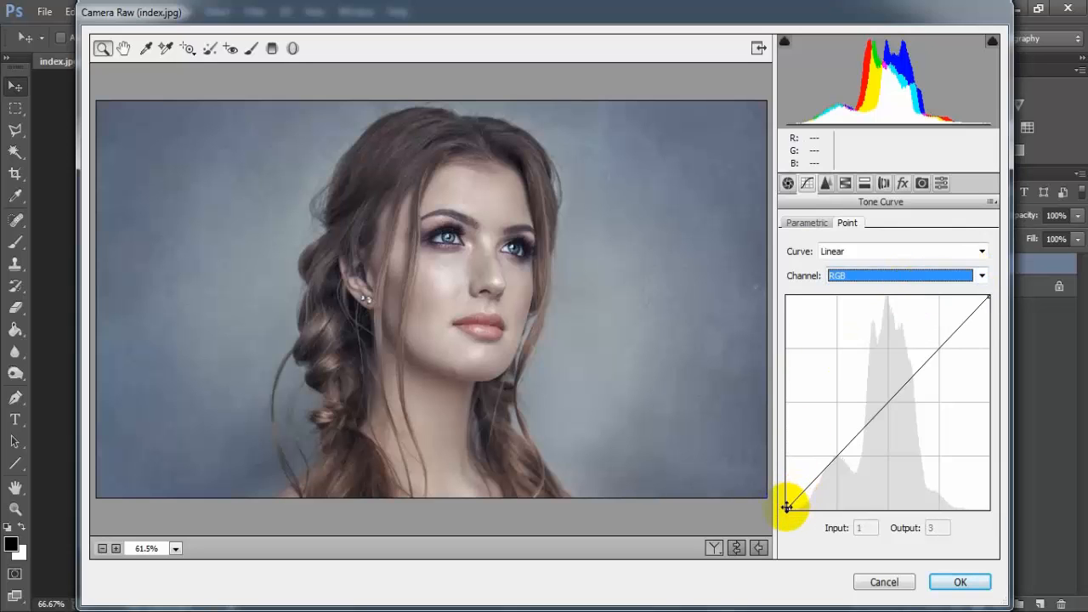
pyautogui.moveTo(787, 507)
pyautogui.mouseDown()
pyautogui.moveTo(772, 489)
pyautogui.moveTo(777, 499)
pyautogui.mouseUp()
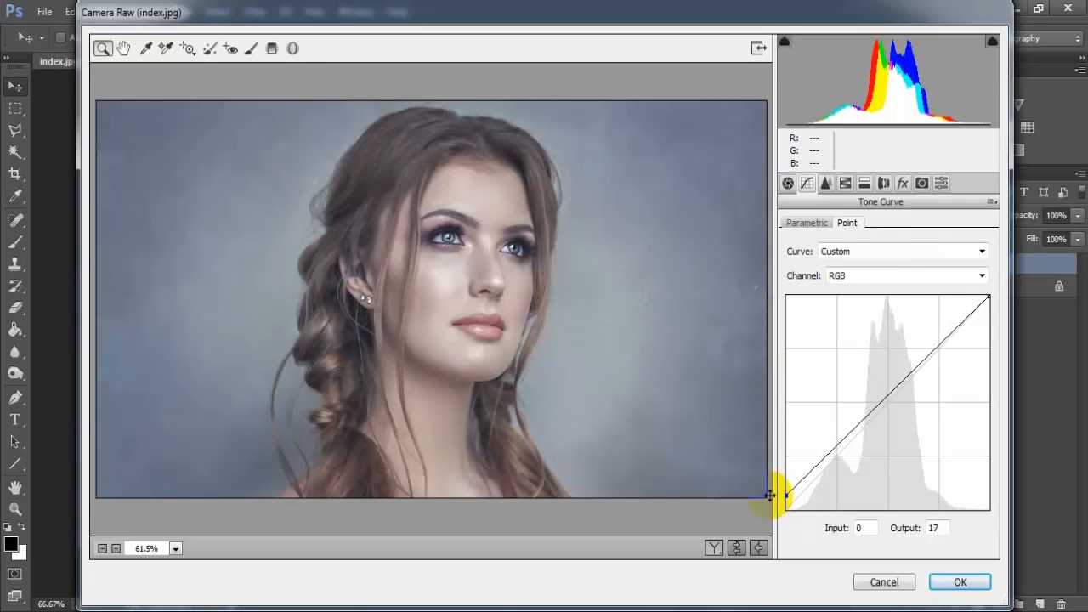
pyautogui.moveTo(826, 458); pyautogui.dragTo(834, 457)
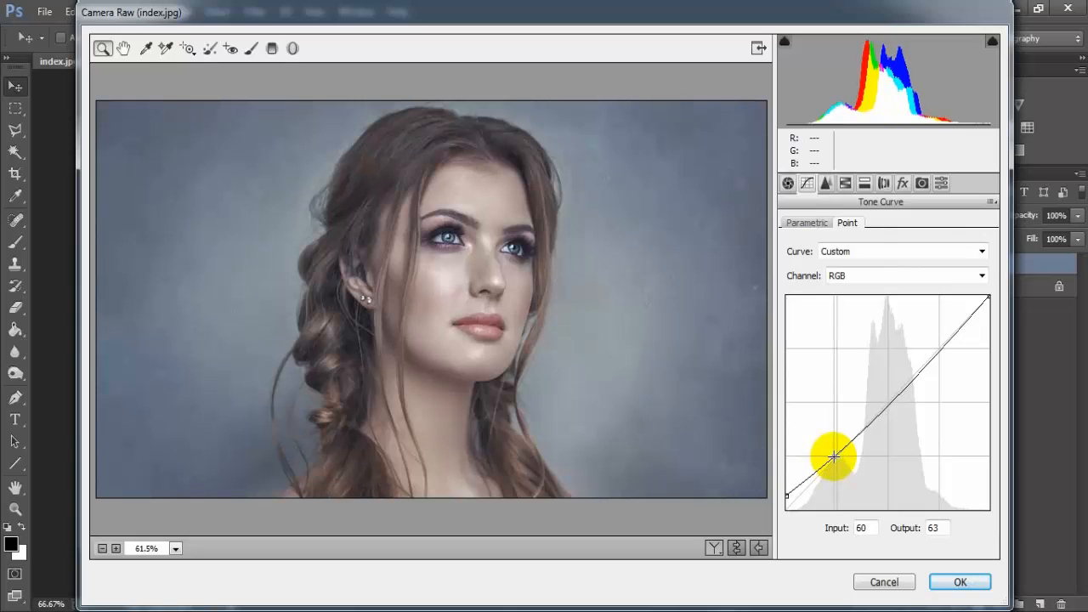
pyautogui.moveTo(835, 457); pyautogui.dragTo(836, 458)
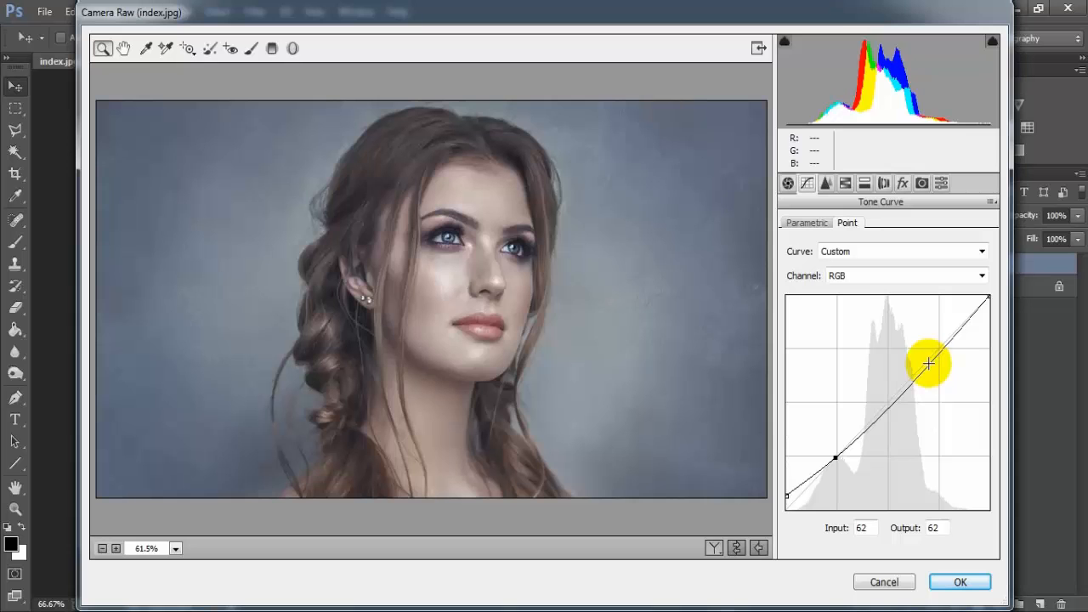
# Step: Add a slightly lowered highlight point near input 181 on the RGB curve and lower the white endpoint to output 231
pyautogui.moveTo(929, 363)
pyautogui.mouseDown()
pyautogui.moveTo(917, 364)
pyautogui.moveTo(930, 363)
pyautogui.mouseUp()
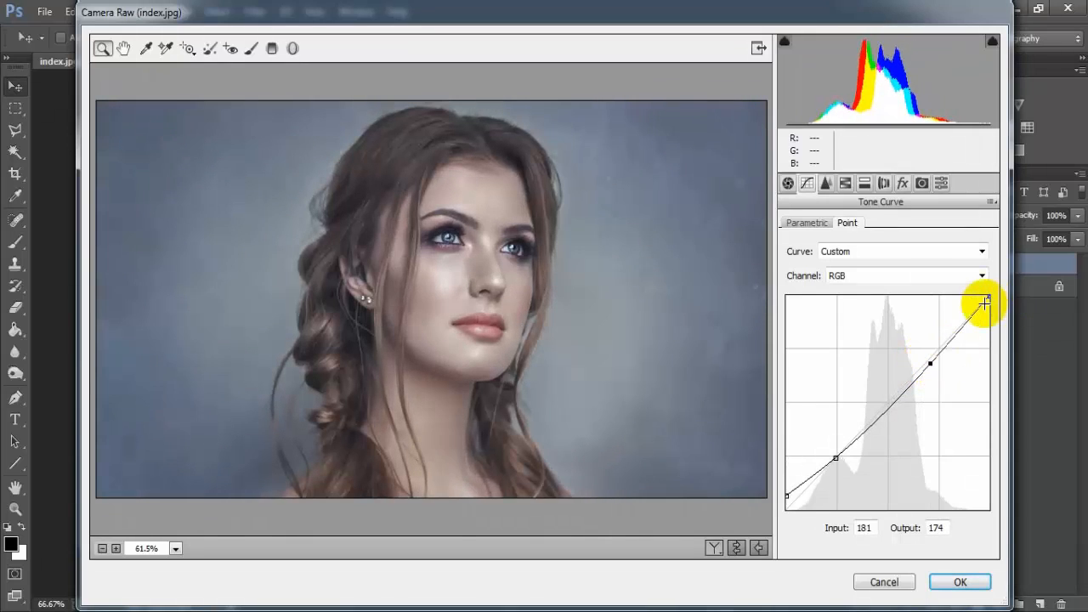
pyautogui.moveTo(986, 297); pyautogui.dragTo(1005, 312)
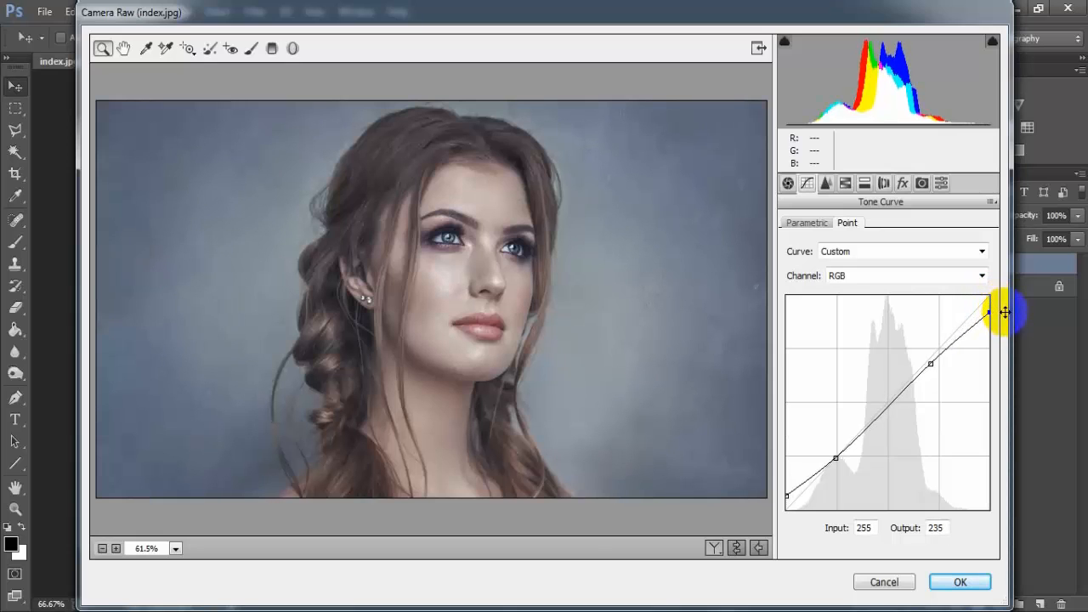
pyautogui.moveTo(930, 363); pyautogui.dragTo(931, 368)
pyautogui.moveTo(988, 312); pyautogui.dragTo(991, 311)
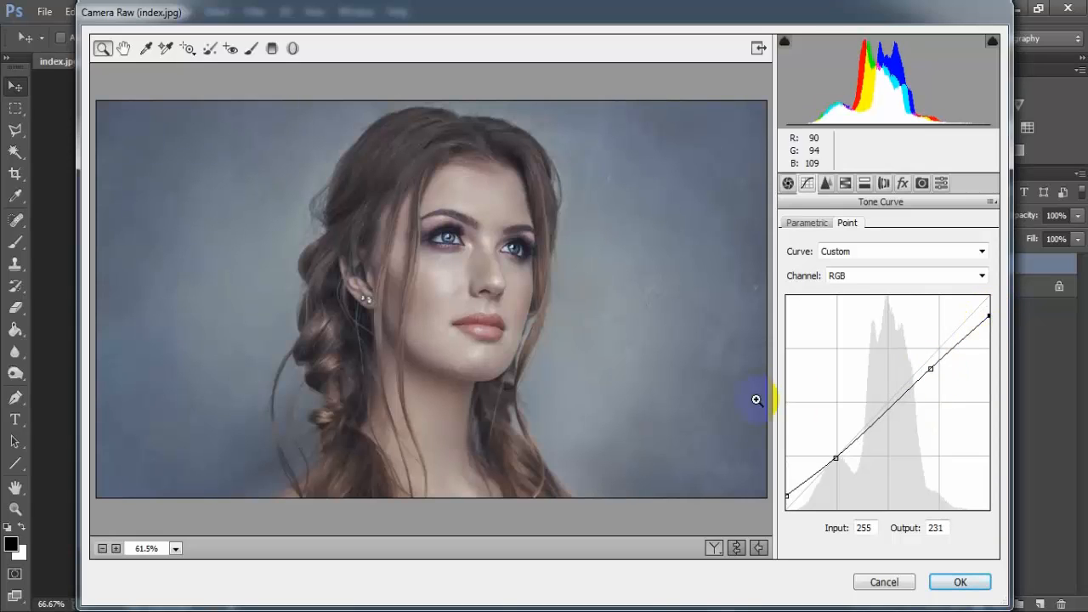
# Step: On the Red channel curve, add shadow points at input 22, output 10 and at input 79, output 47
pyautogui.click(982, 276)
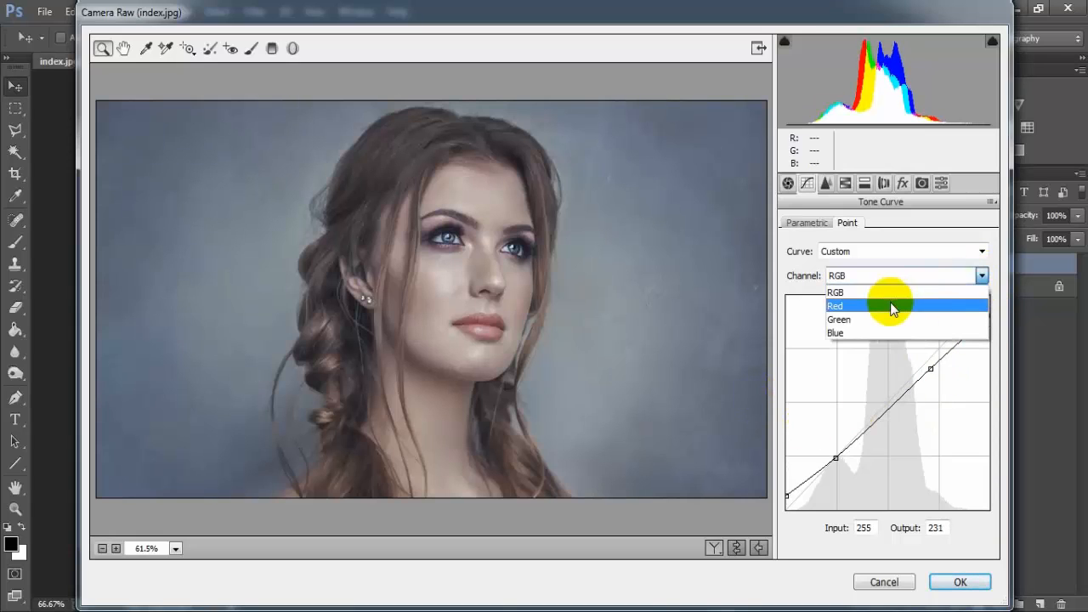
pyautogui.click(925, 306)
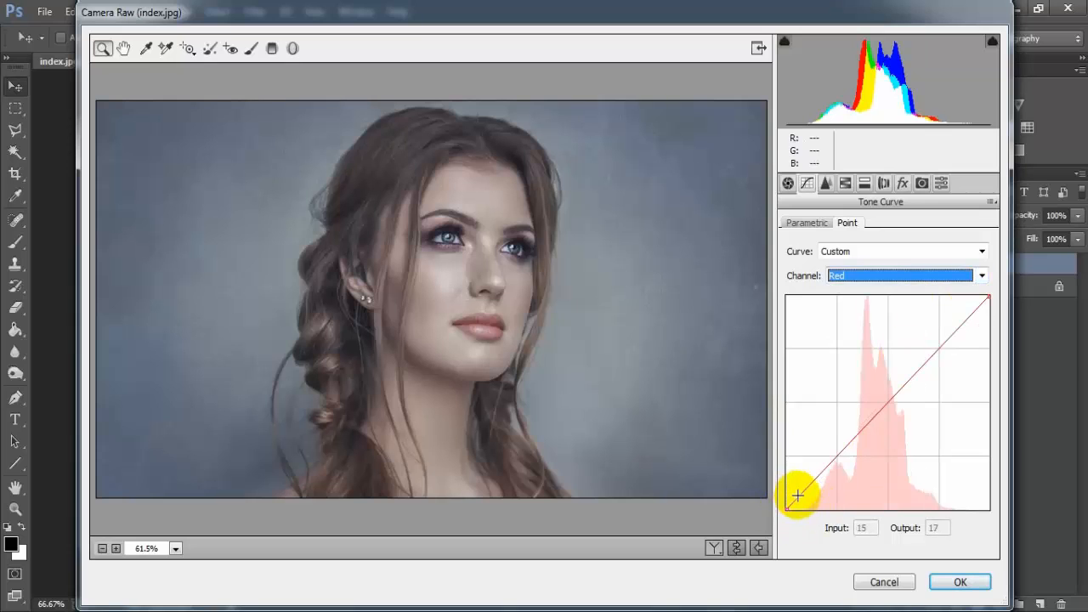
pyautogui.moveTo(794, 491); pyautogui.dragTo(807, 501)
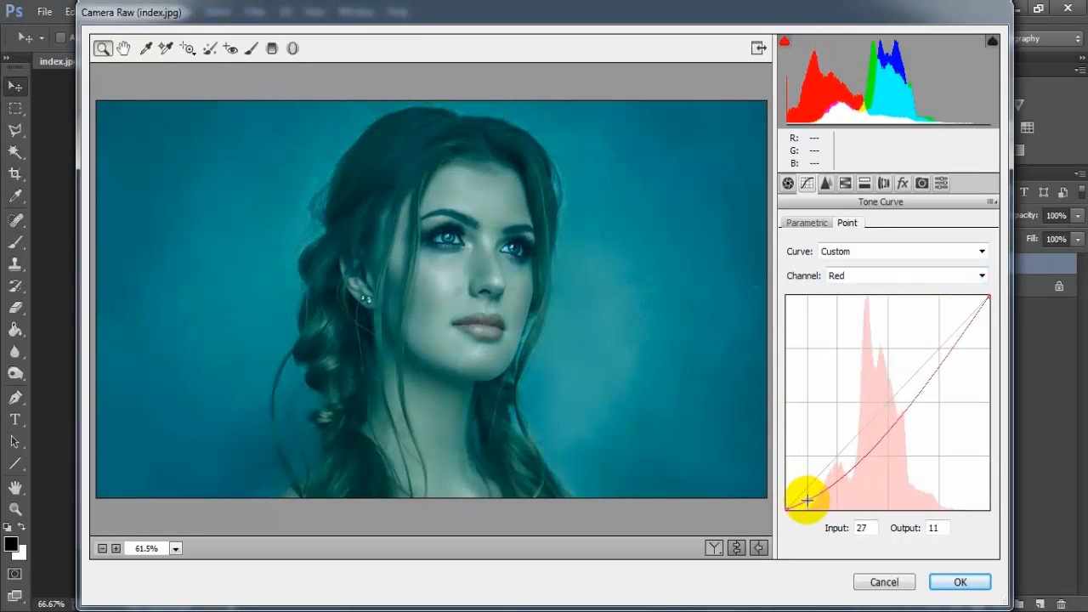
pyautogui.click(846, 468)
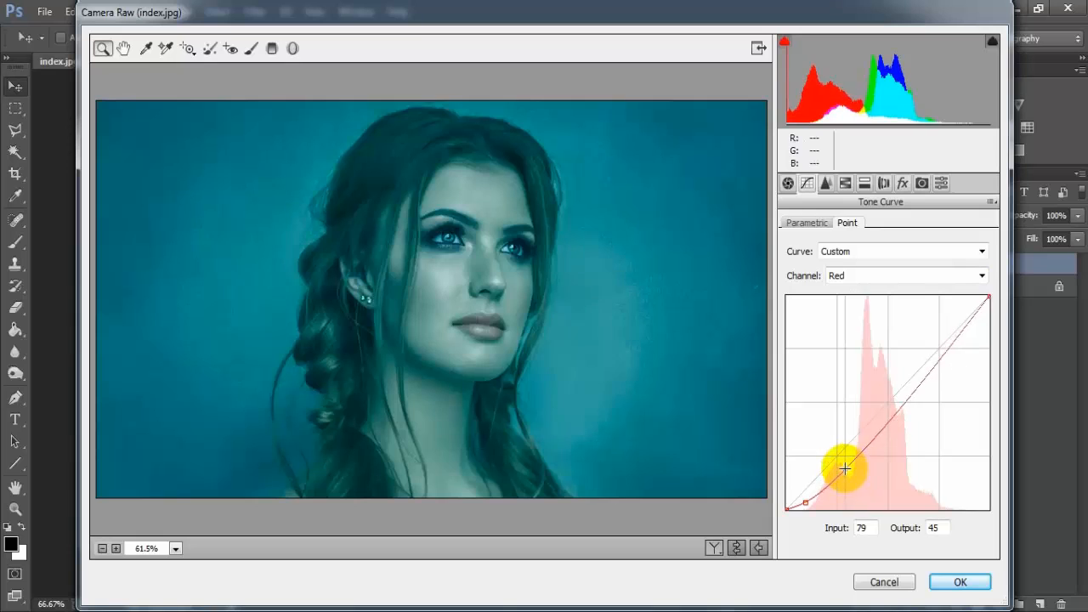
pyautogui.moveTo(846, 468); pyautogui.dragTo(847, 464)
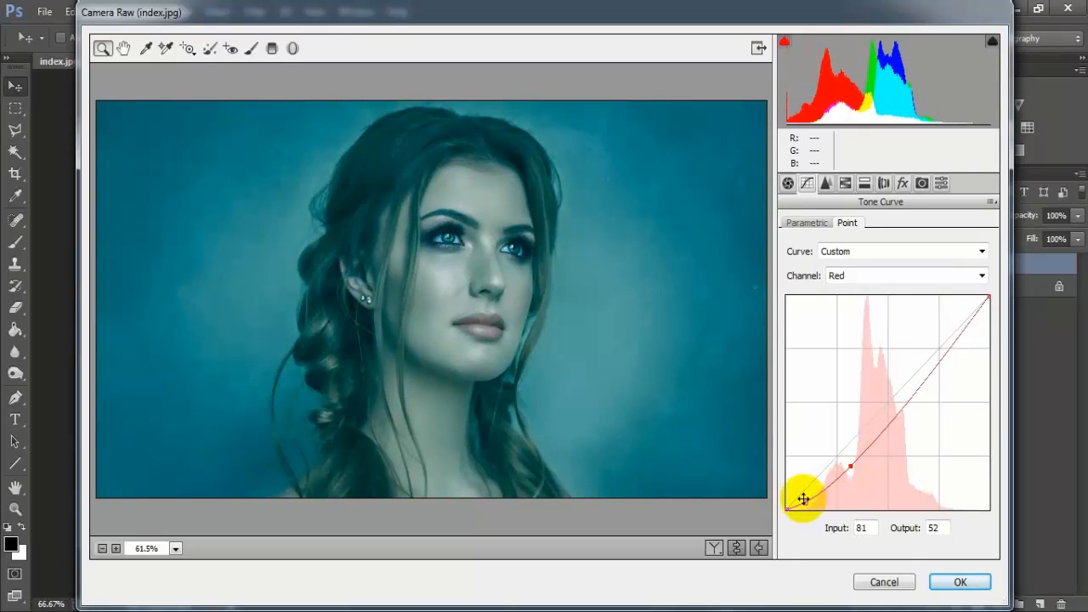
pyautogui.moveTo(803, 500); pyautogui.dragTo(802, 501)
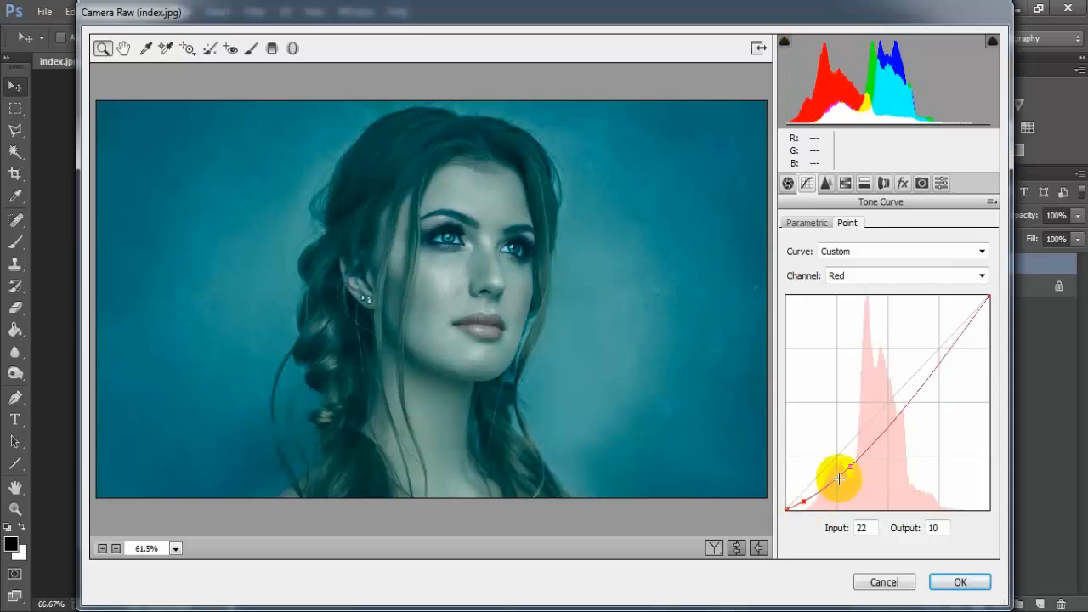
pyautogui.moveTo(853, 468); pyautogui.dragTo(849, 470)
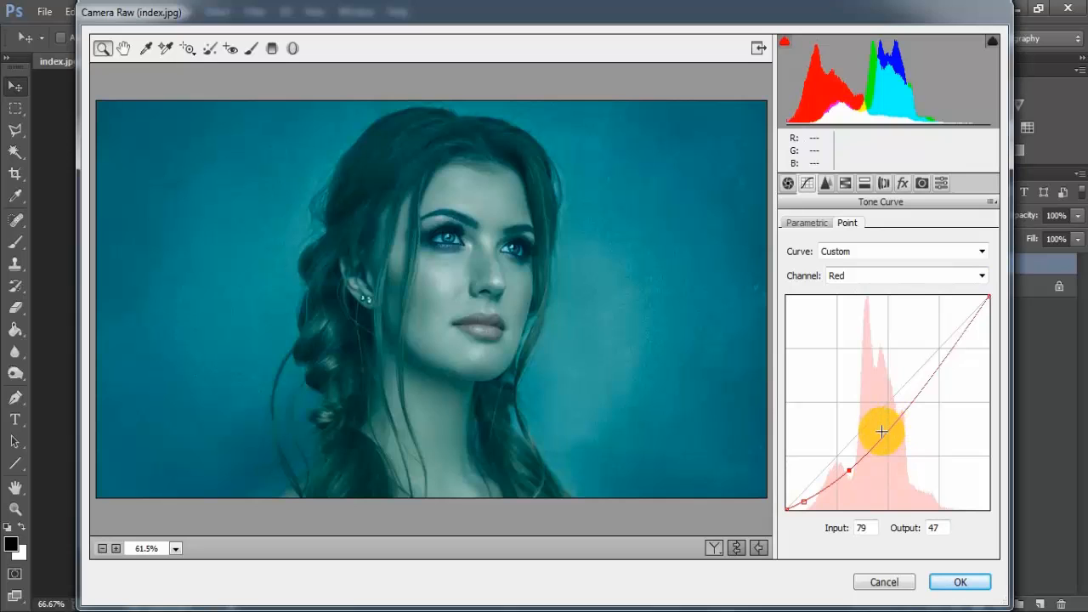
# Step: Add Red curve points at input 127, output 124 and input 182, output 192, and lower the white endpoint to output 246
pyautogui.moveTo(885, 432); pyautogui.dragTo(887, 406)
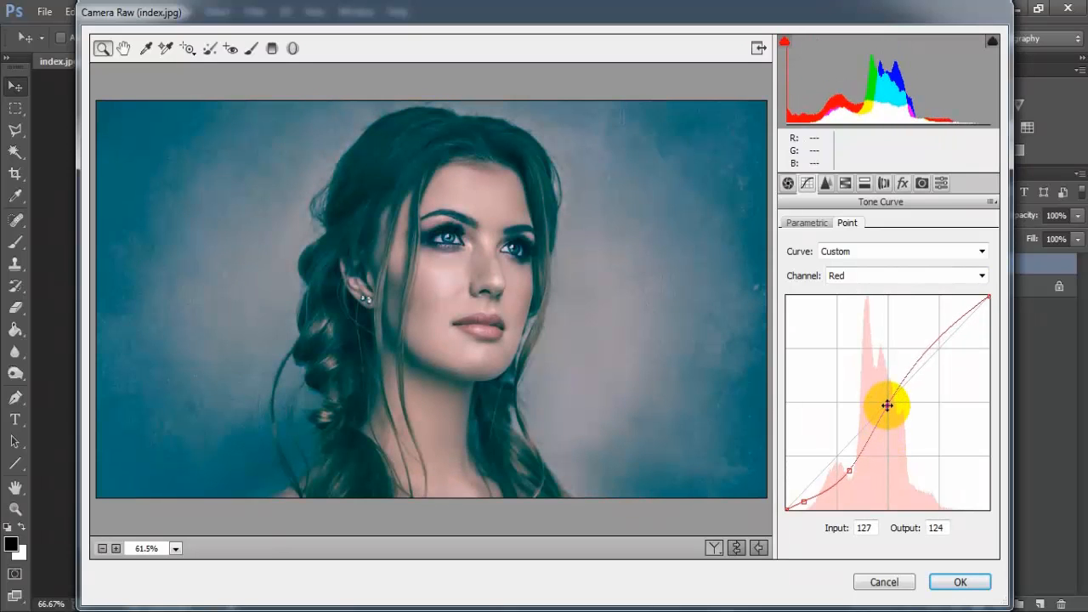
pyautogui.click(935, 345)
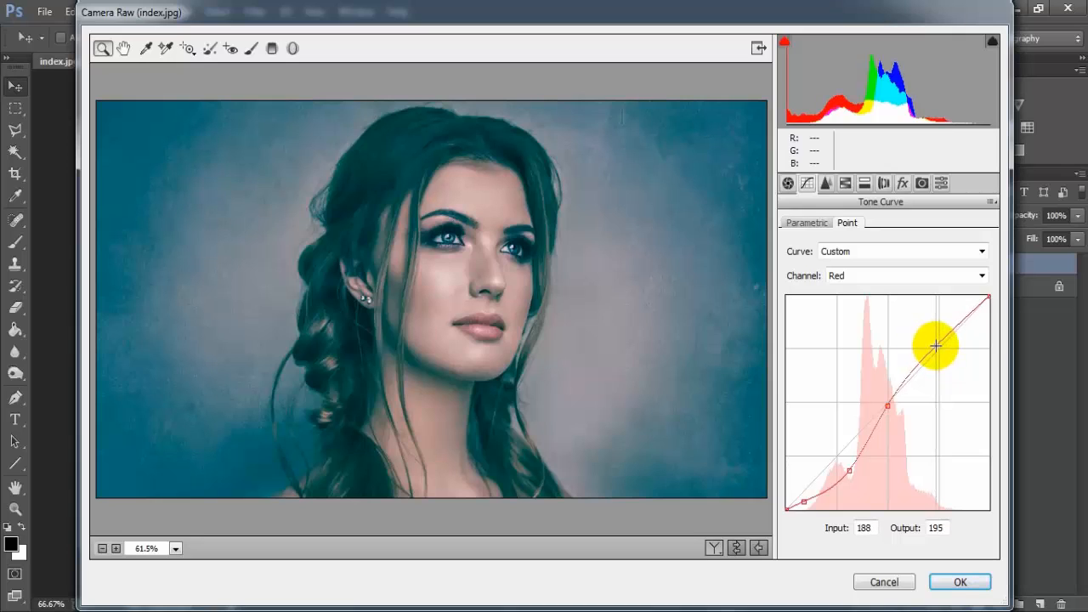
pyautogui.moveTo(936, 345); pyautogui.dragTo(931, 349)
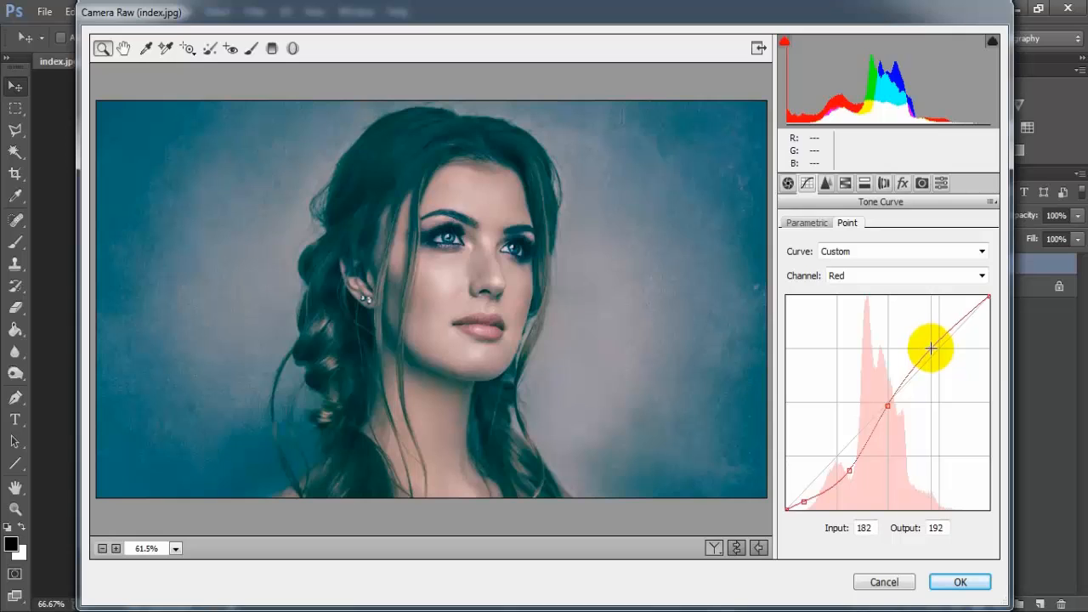
pyautogui.moveTo(987, 297); pyautogui.dragTo(996, 301)
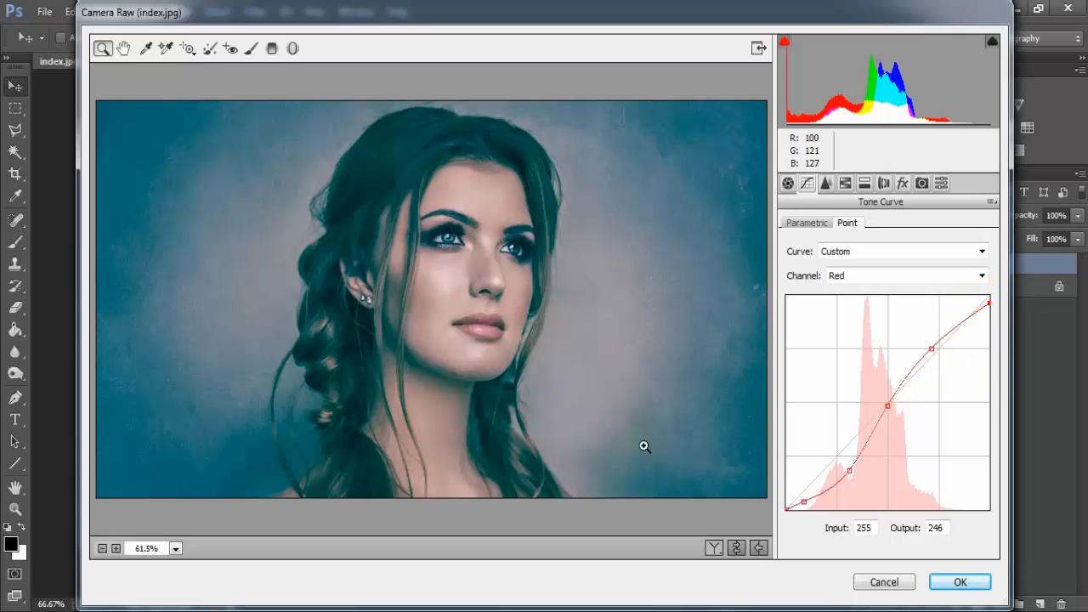
# Step: Shape the Green channel curve with input/output points 23/9, 77/52, a point near the centre, 173/185, and the white endpoint at 255/252
pyautogui.click(982, 275)
pyautogui.click(926, 328)
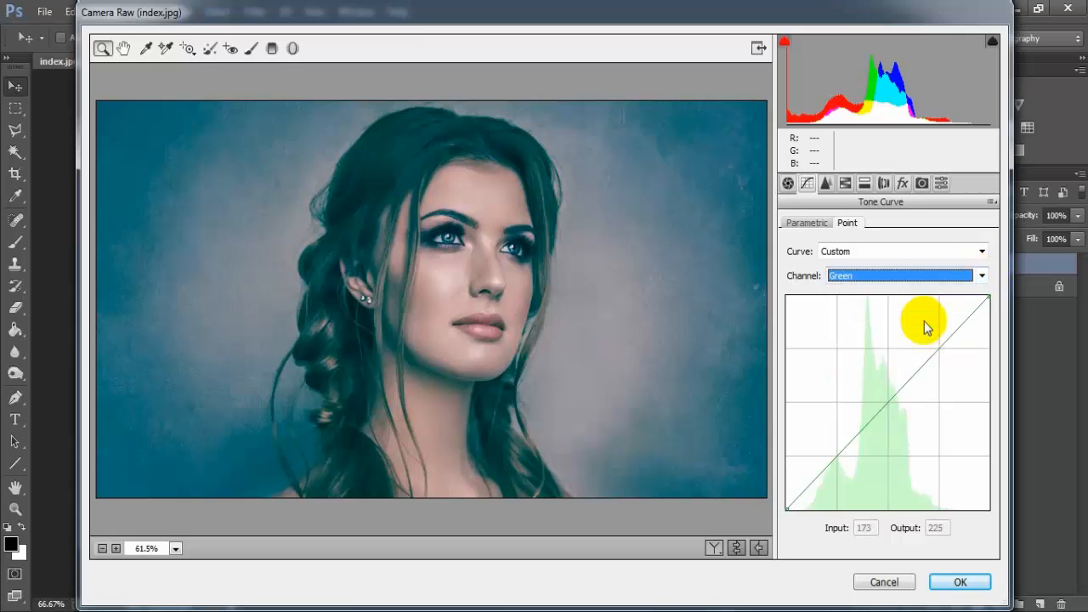
pyautogui.moveTo(799, 491); pyautogui.dragTo(804, 501)
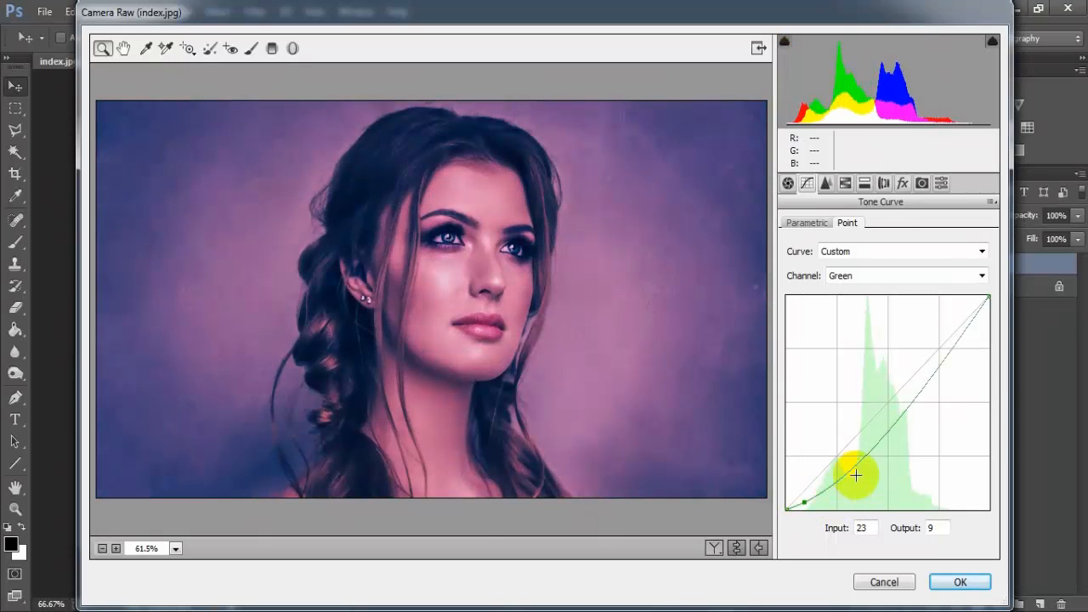
pyautogui.moveTo(855, 468); pyautogui.dragTo(848, 466)
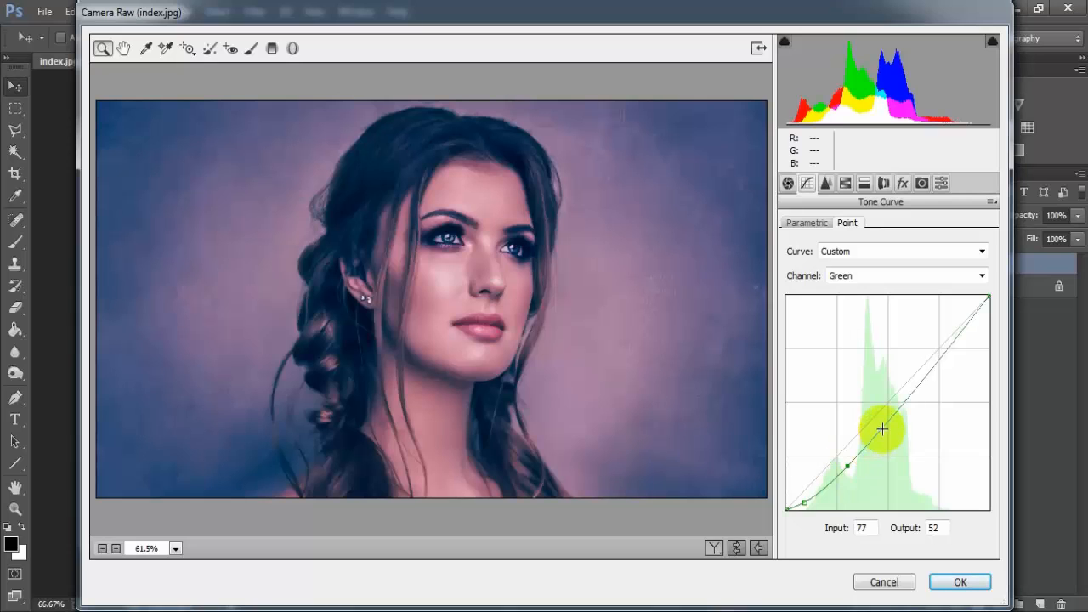
pyautogui.moveTo(884, 425); pyautogui.dragTo(886, 403)
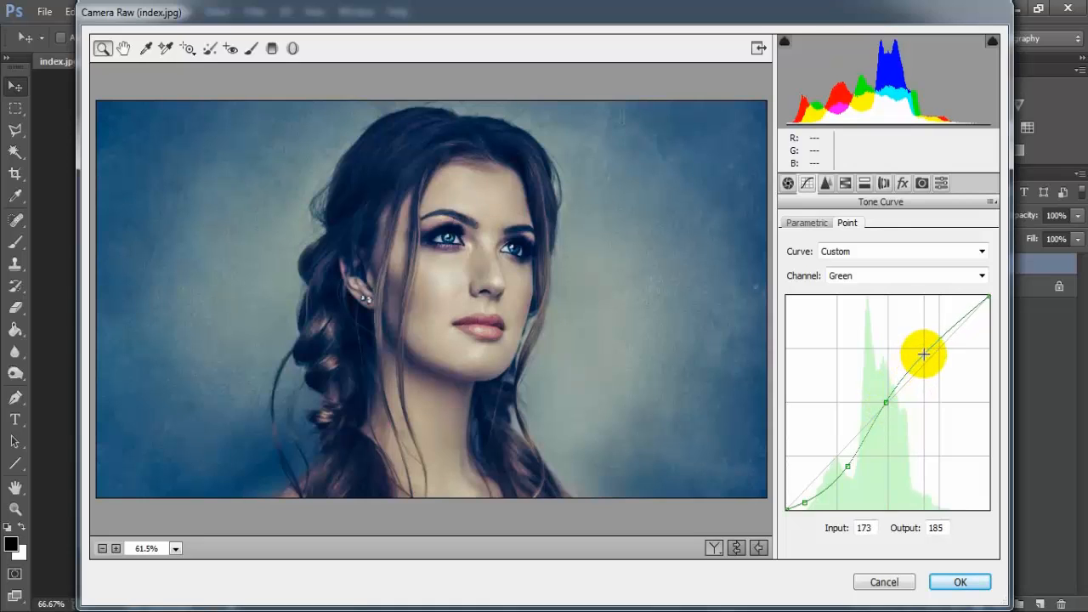
pyautogui.click(924, 354)
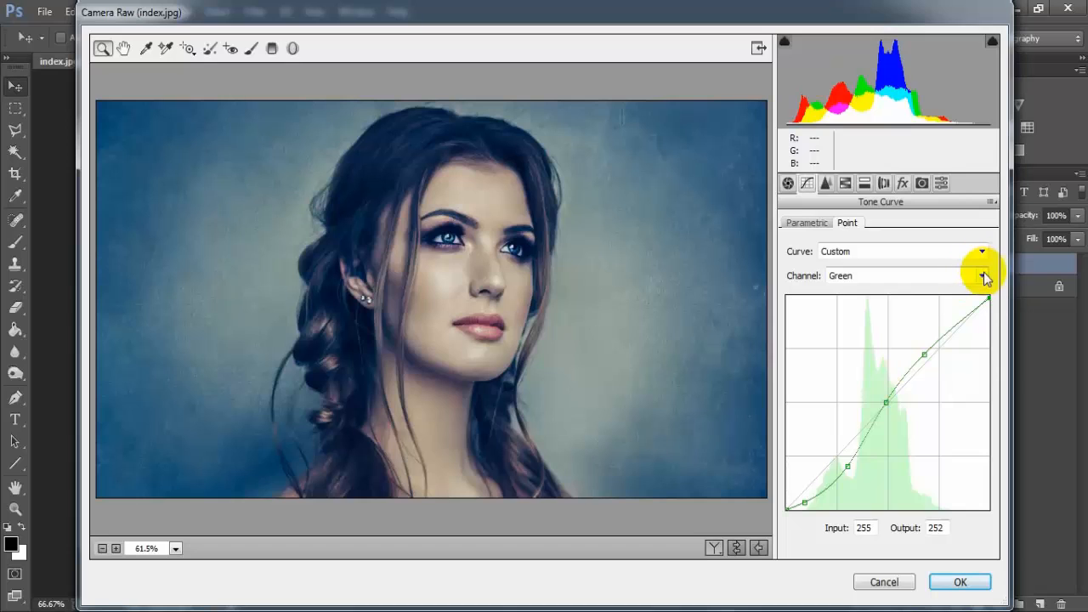
# Step: Shape the Blue channel curve with input/output points 23/11, 81/66, 124/124 and 192/213, and lower the white endpoint to output 253
pyautogui.click(984, 278)
pyautogui.click(928, 335)
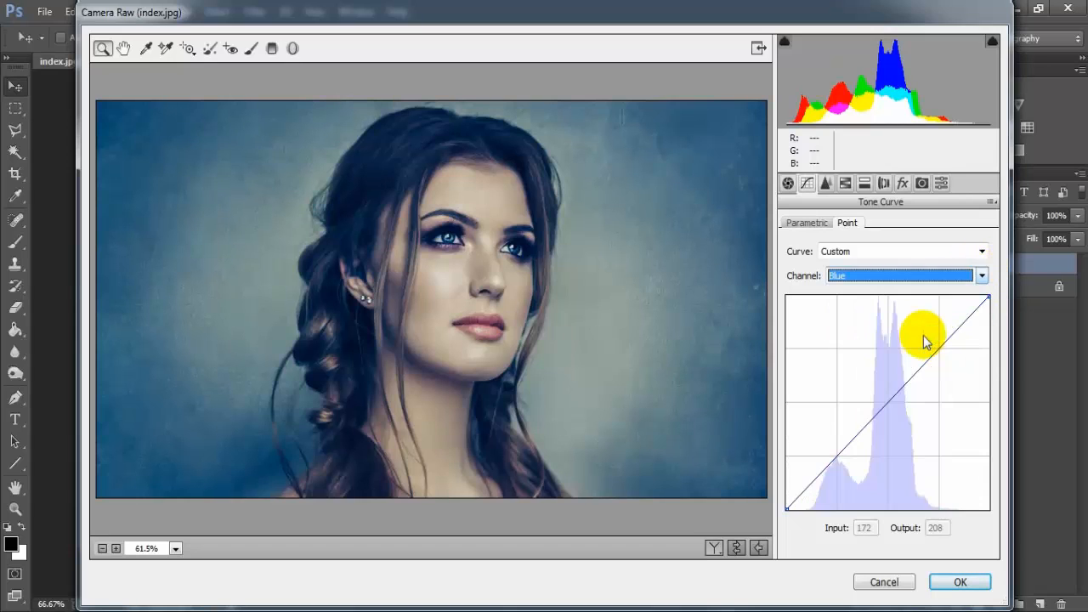
pyautogui.moveTo(808, 486); pyautogui.dragTo(804, 501)
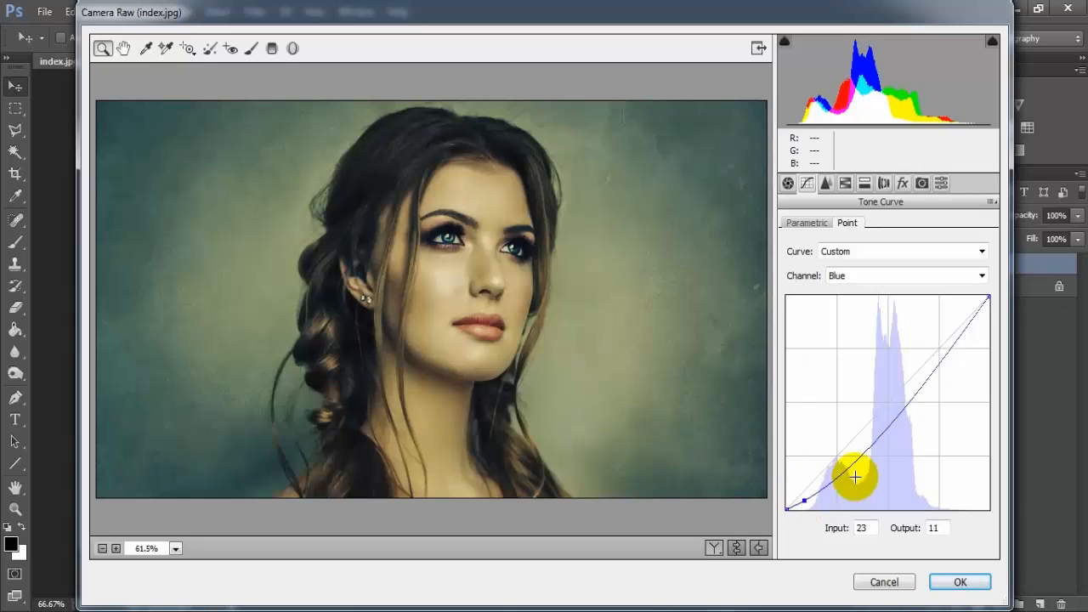
pyautogui.moveTo(854, 473); pyautogui.dragTo(850, 454)
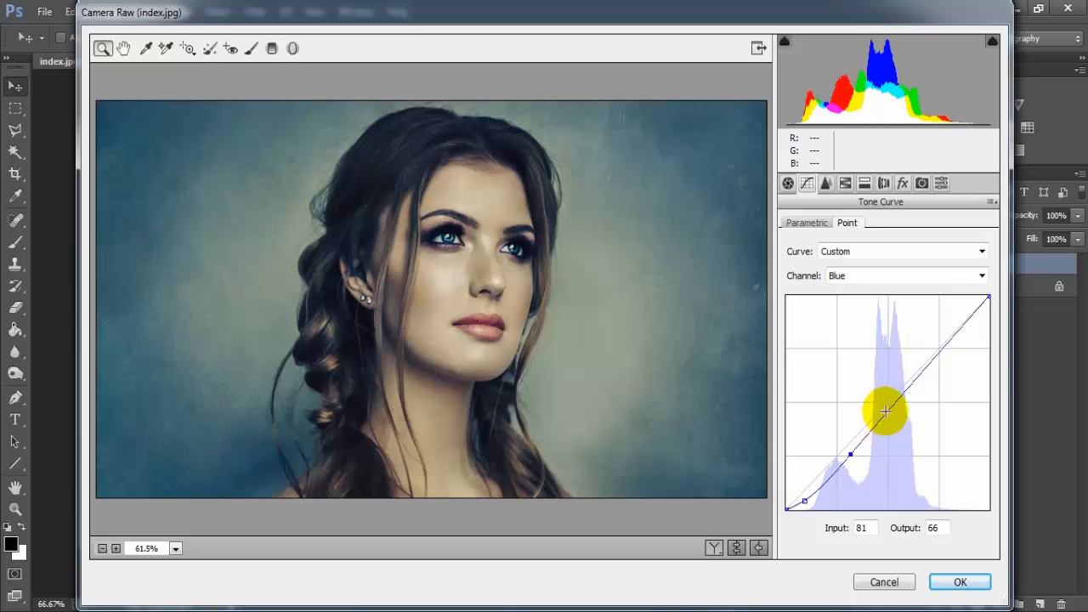
pyautogui.moveTo(884, 415)
pyautogui.mouseDown()
pyautogui.moveTo(886, 403)
pyautogui.moveTo(892, 422)
pyautogui.moveTo(891, 398)
pyautogui.moveTo(892, 443)
pyautogui.moveTo(885, 410)
pyautogui.mouseUp()
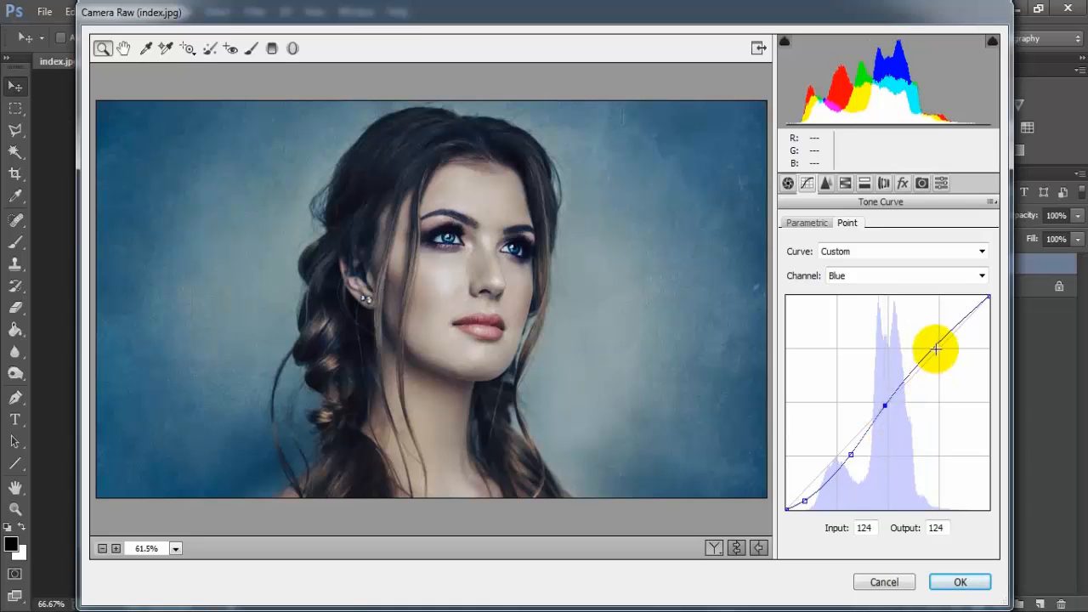
pyautogui.moveTo(936, 345); pyautogui.dragTo(939, 329)
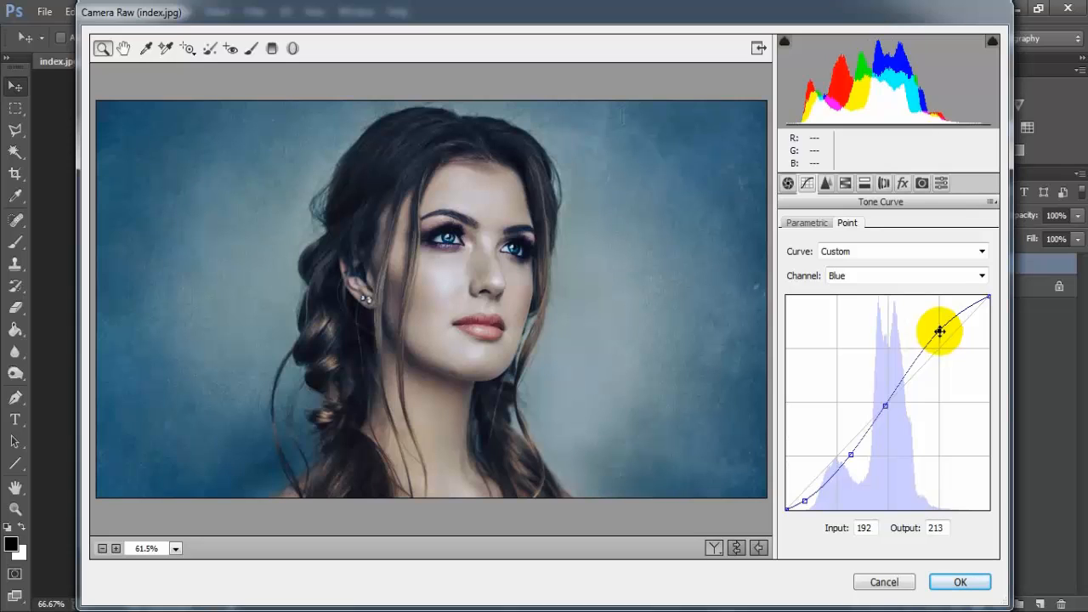
pyautogui.moveTo(990, 294); pyautogui.dragTo(993, 297)
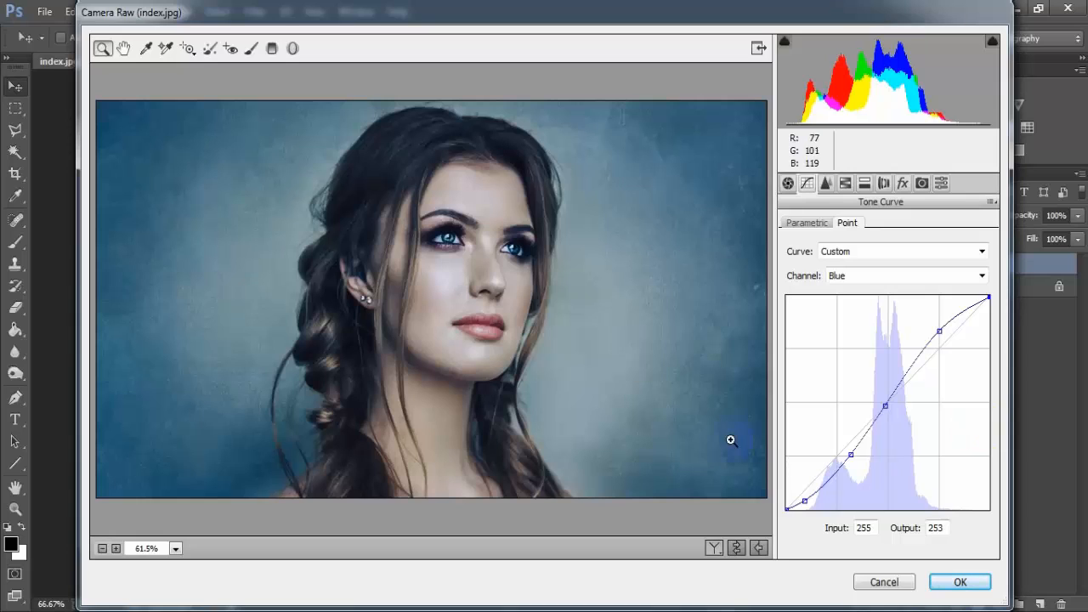
# Step: In the Detail settings, set the sharpening Amount to 60 and the noise reduction Color to 25
pyautogui.click(825, 183)
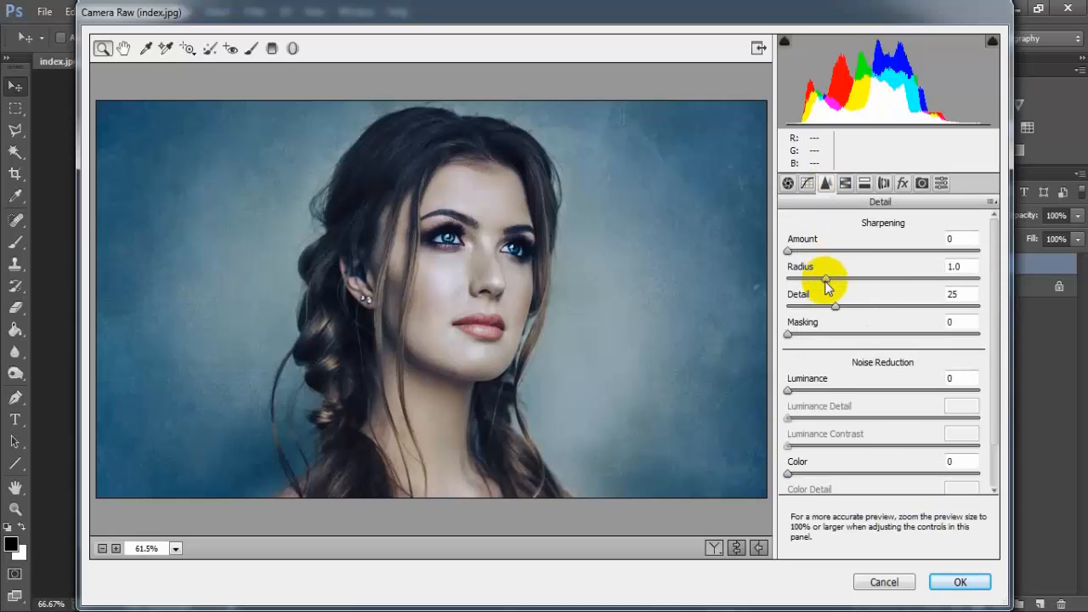
pyautogui.moveTo(789, 251); pyautogui.dragTo(862, 262)
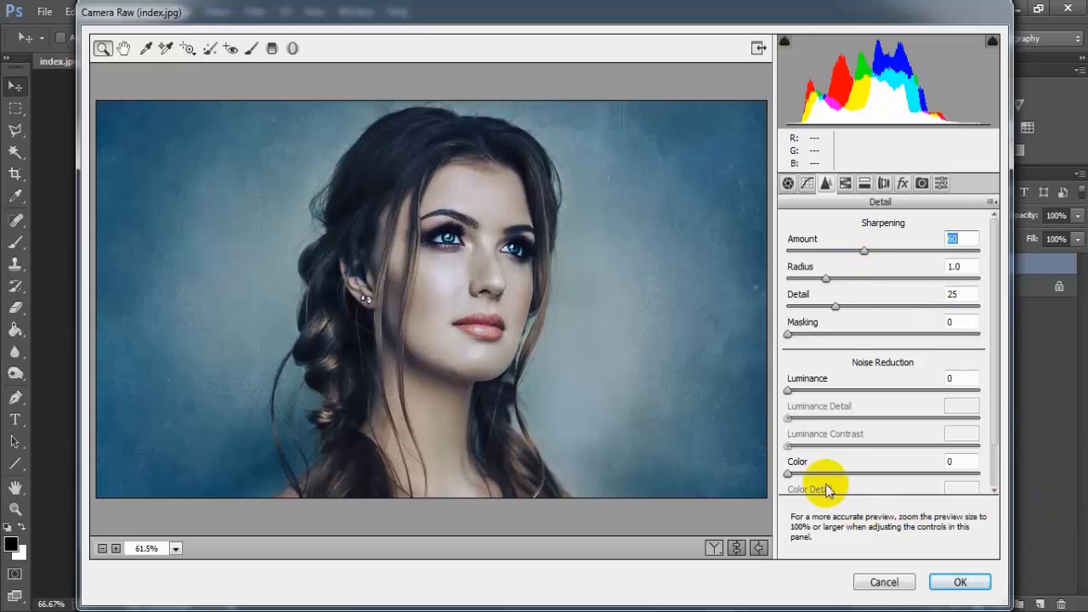
pyautogui.moveTo(791, 474); pyautogui.dragTo(841, 485)
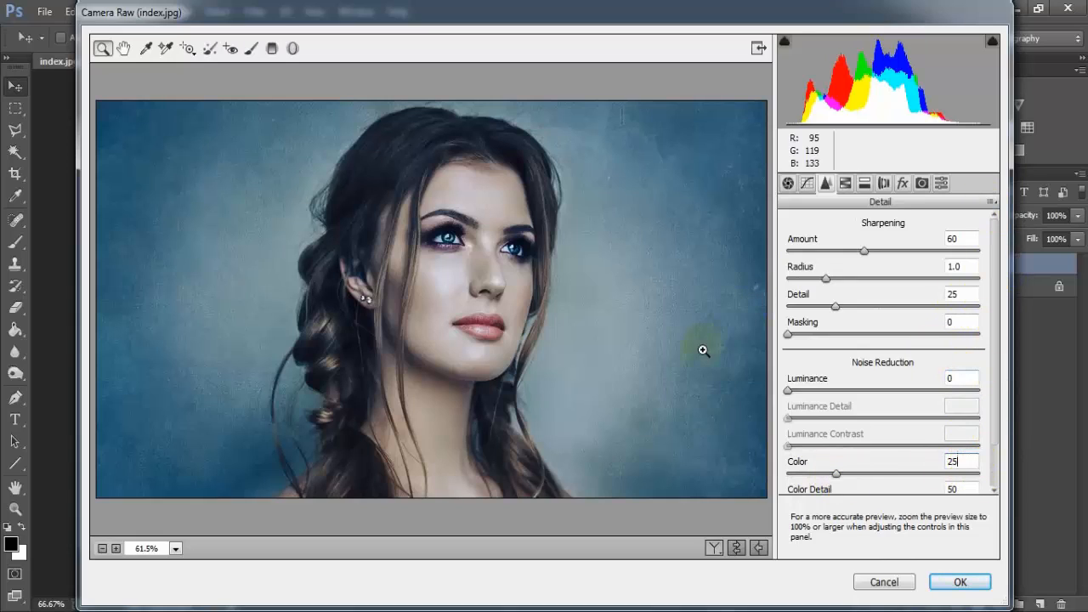
# Step: In the HSL hue adjustments, set Reds to +10, Oranges to -3 and Greens to +29
pyautogui.click(845, 184)
pyautogui.click(794, 249)
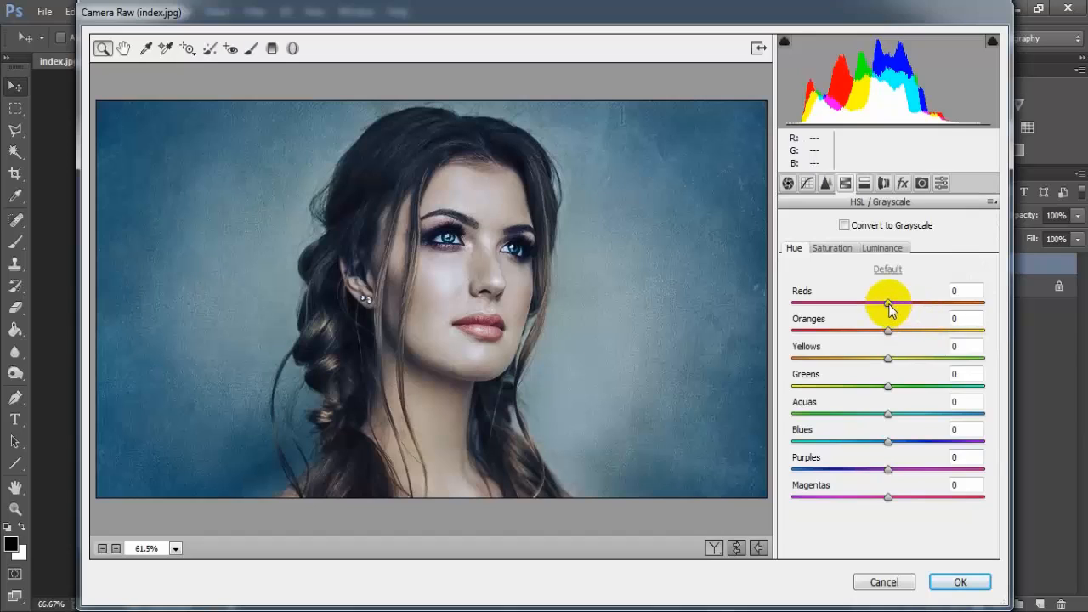
pyautogui.moveTo(889, 304); pyautogui.dragTo(898, 304)
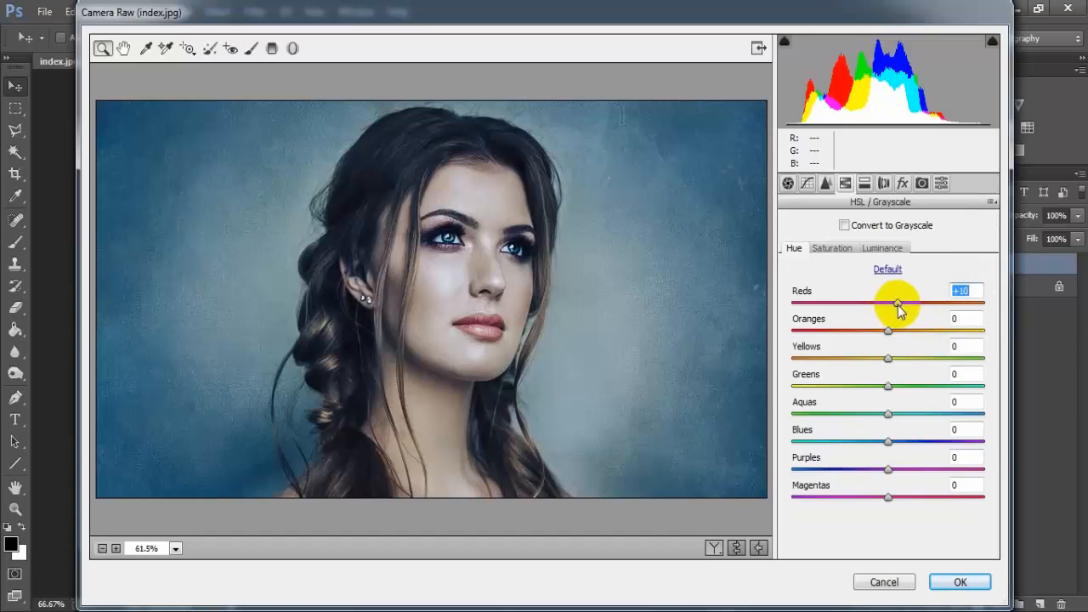
pyautogui.click(888, 333)
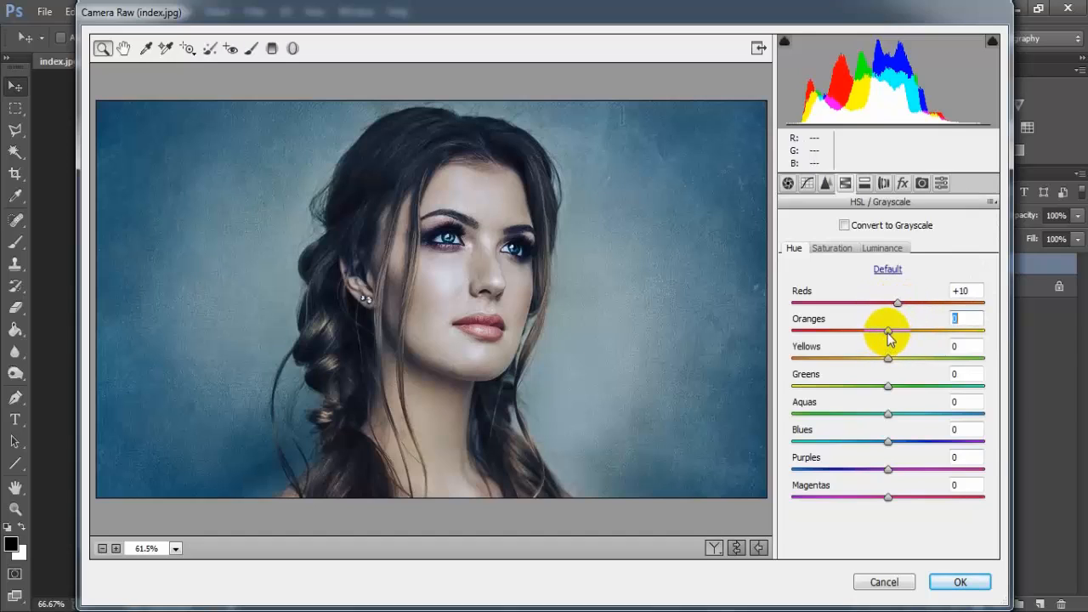
pyautogui.moveTo(888, 331); pyautogui.dragTo(887, 331)
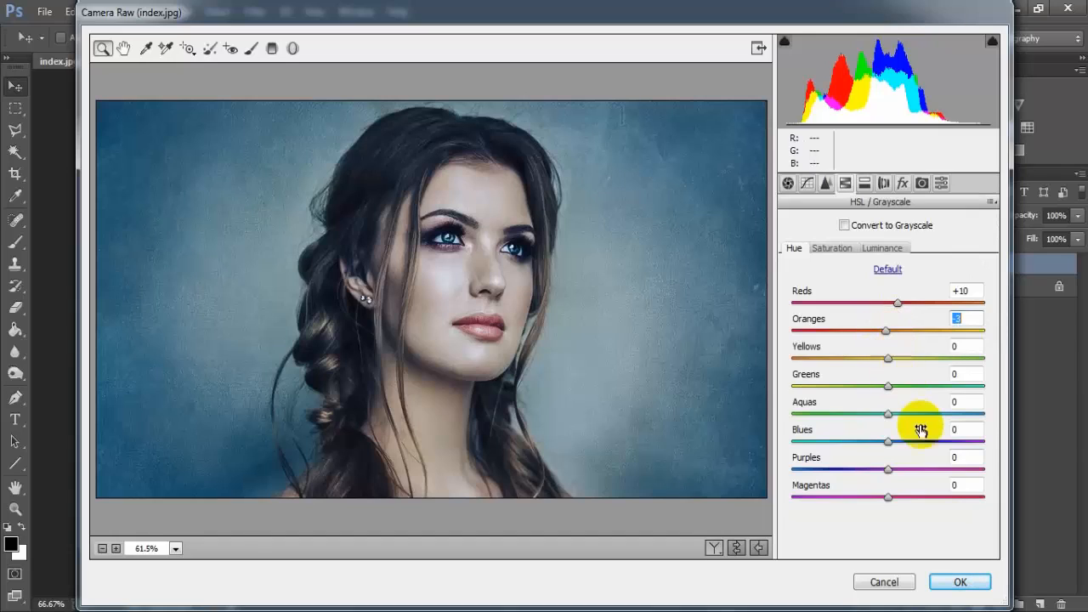
pyautogui.moveTo(888, 387); pyautogui.dragTo(920, 400)
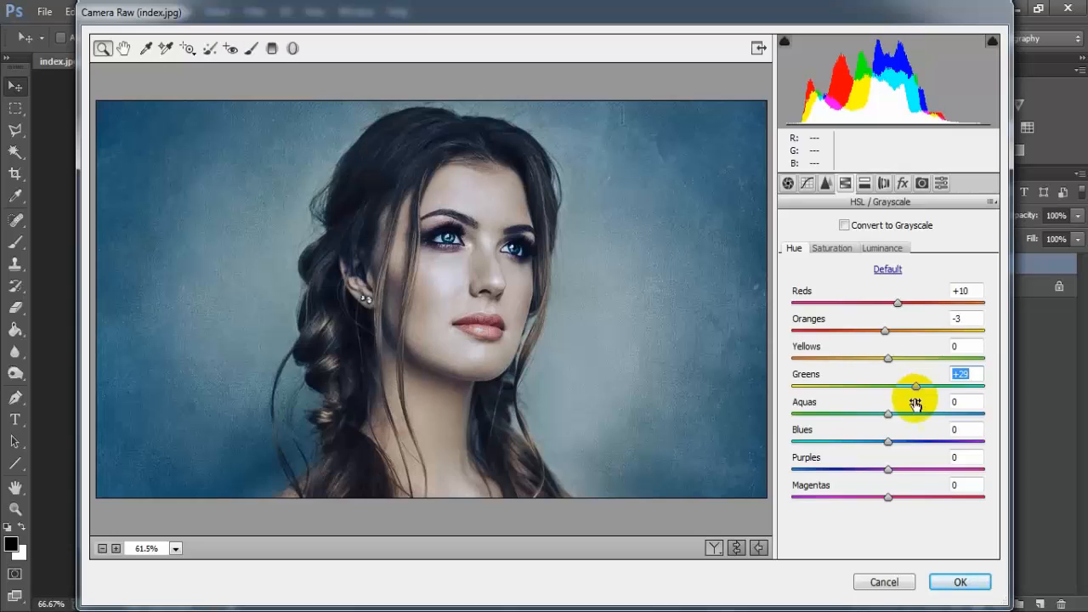
# Step: Shift the hue of Aquas to +10, Blues to +5, Purples to -44 and Magentas to +20
pyautogui.moveTo(888, 417); pyautogui.dragTo(899, 419)
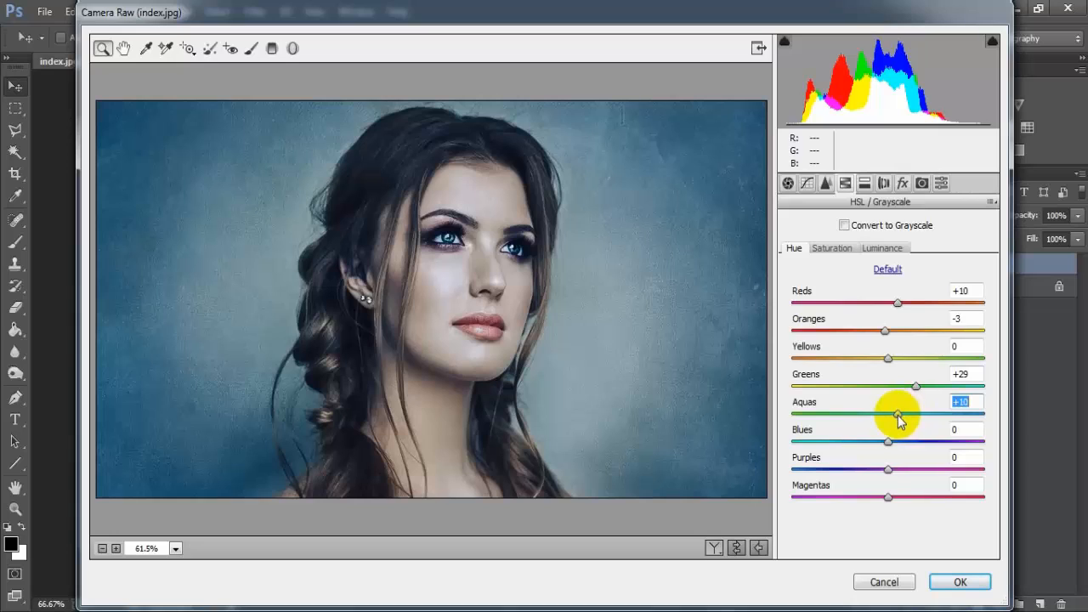
pyautogui.moveTo(887, 443); pyautogui.dragTo(847, 471)
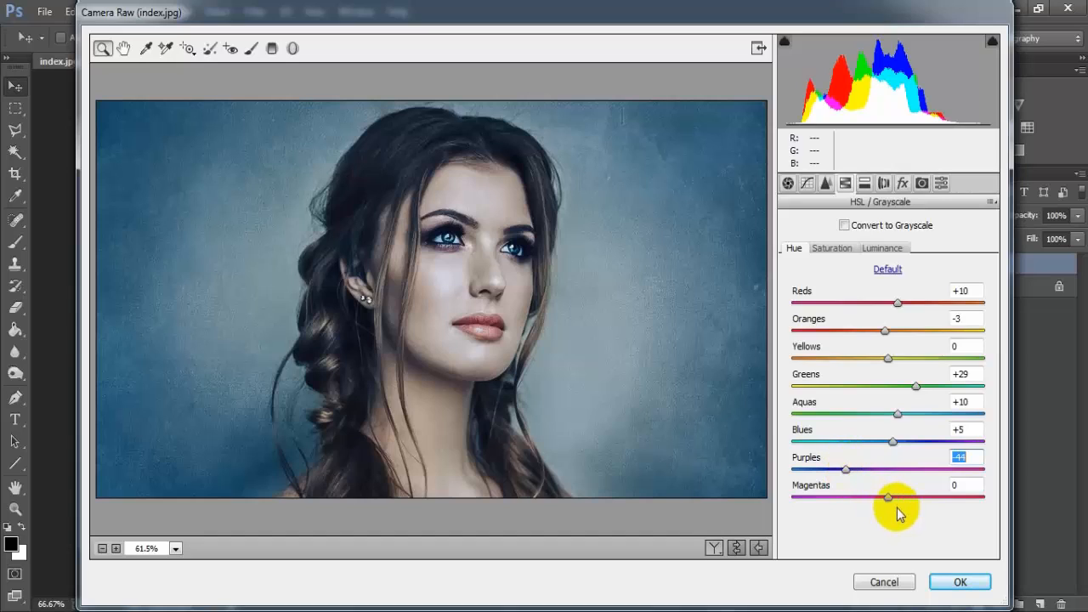
pyautogui.moveTo(892, 499); pyautogui.dragTo(910, 507)
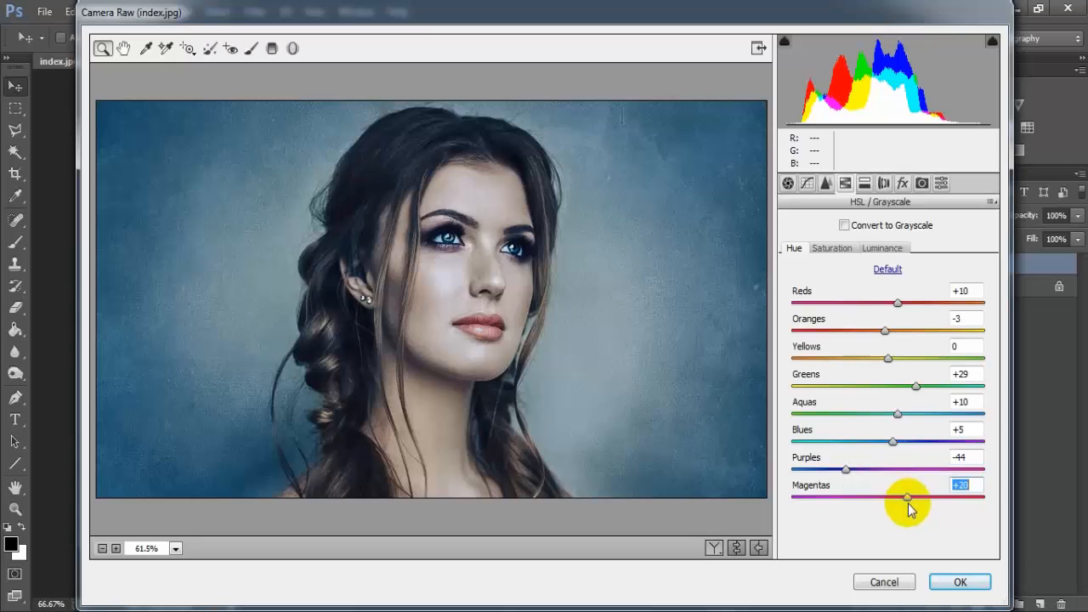
pyautogui.click(981, 487)
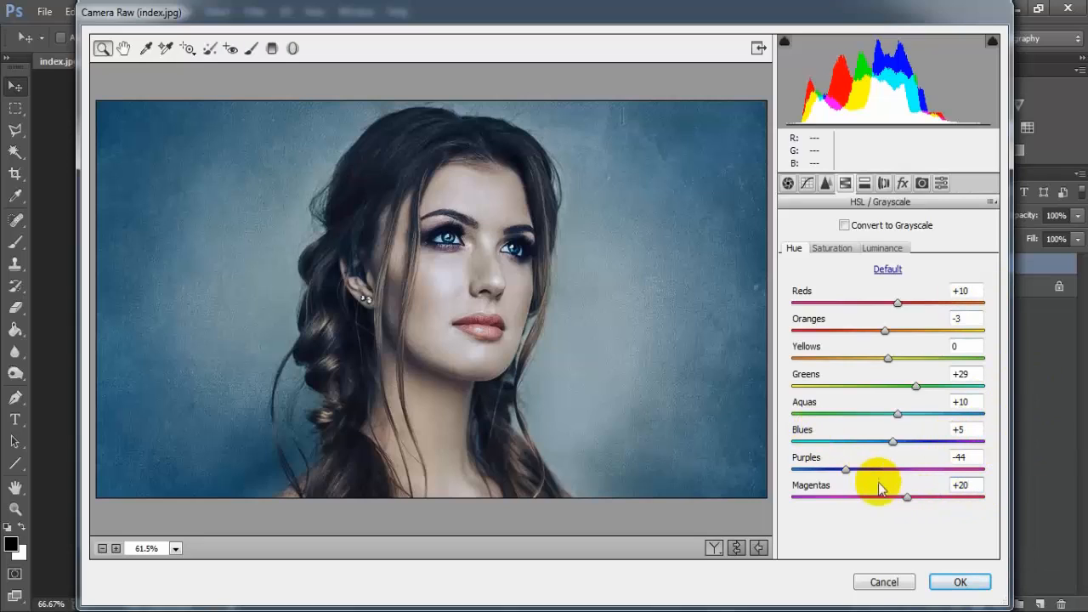
# Step: In the HSL saturation adjustments, reduce Oranges to -4, Yellows to -62 and Greens to -75
pyautogui.click(843, 255)
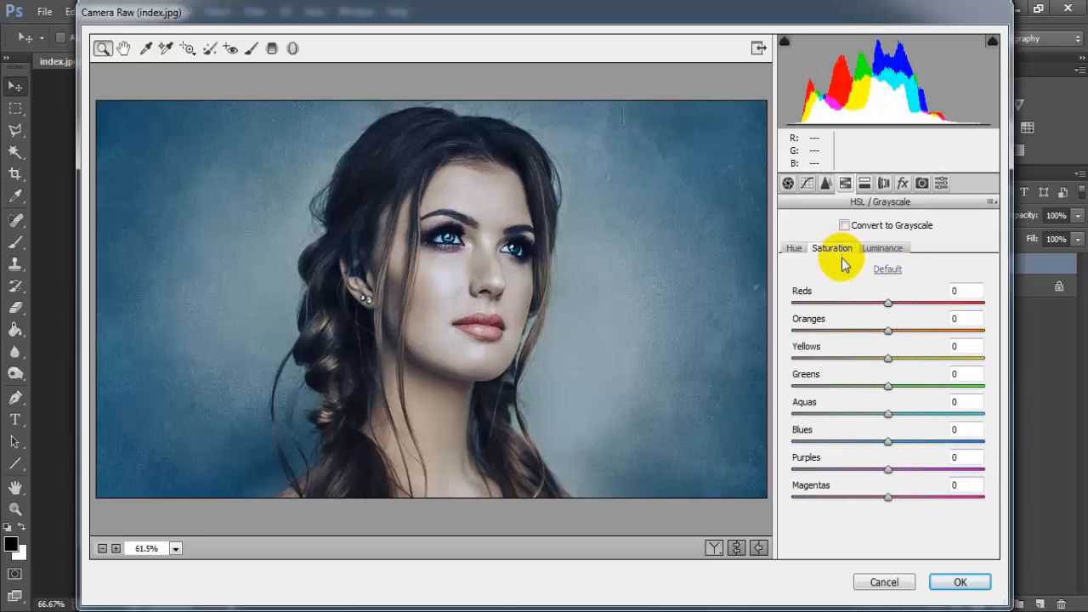
pyautogui.moveTo(891, 331); pyautogui.dragTo(830, 364)
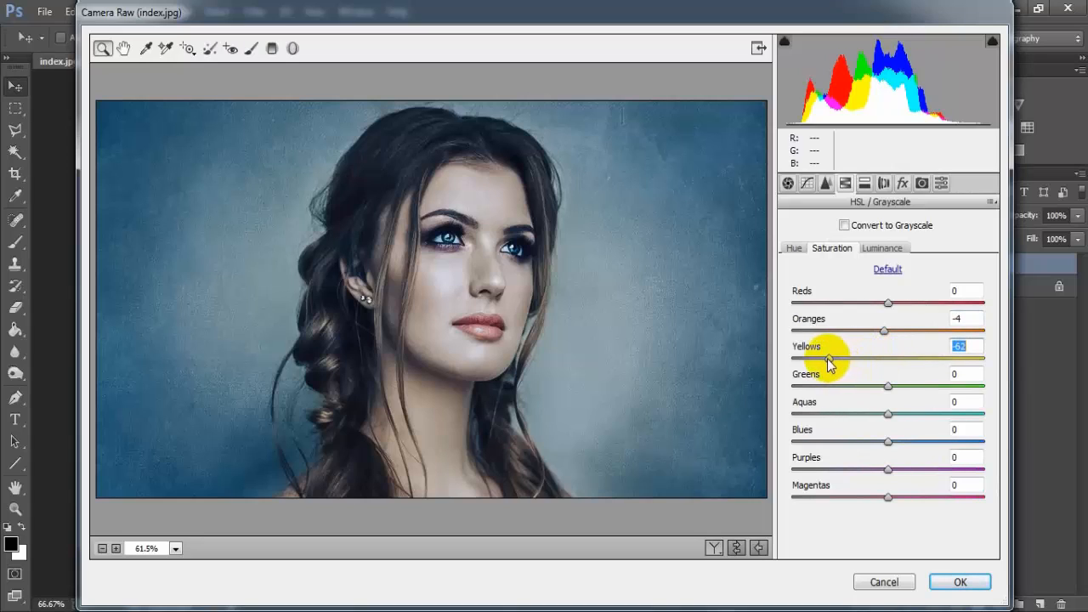
pyautogui.click(889, 387)
pyautogui.moveTo(890, 383); pyautogui.dragTo(818, 385)
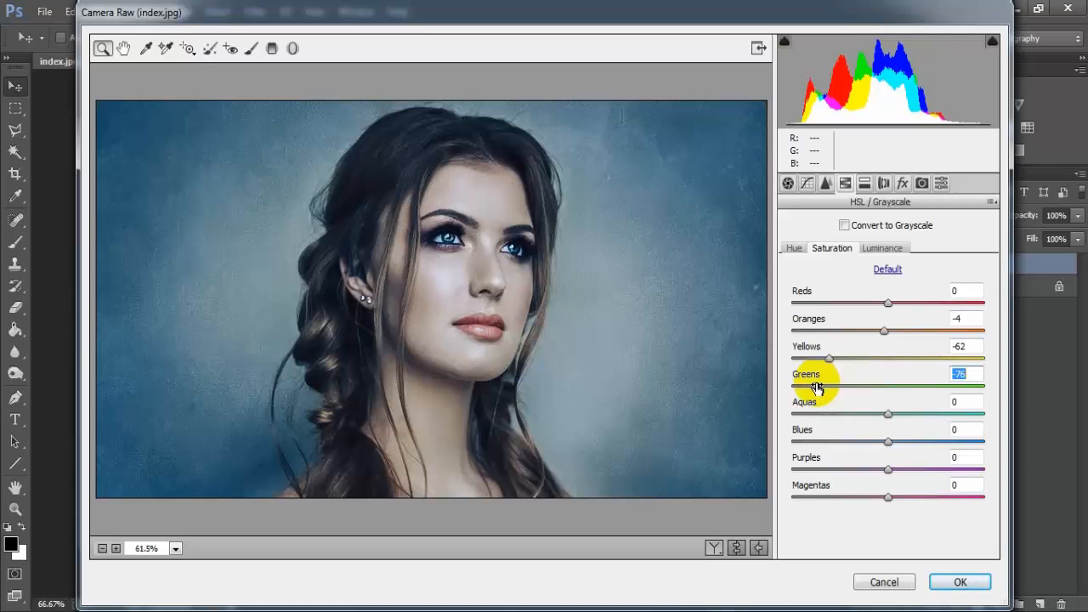
pyautogui.moveTo(819, 388); pyautogui.dragTo(818, 386)
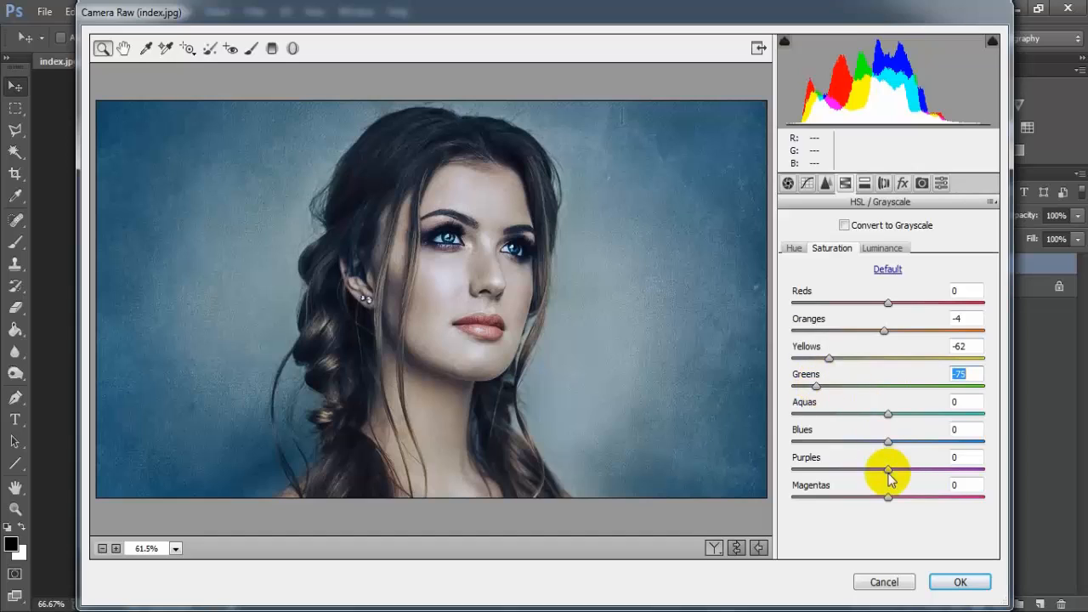
# Step: Set the saturation of Blues to +3, Purples to -78 and Magentas to -35
pyautogui.click(889, 442)
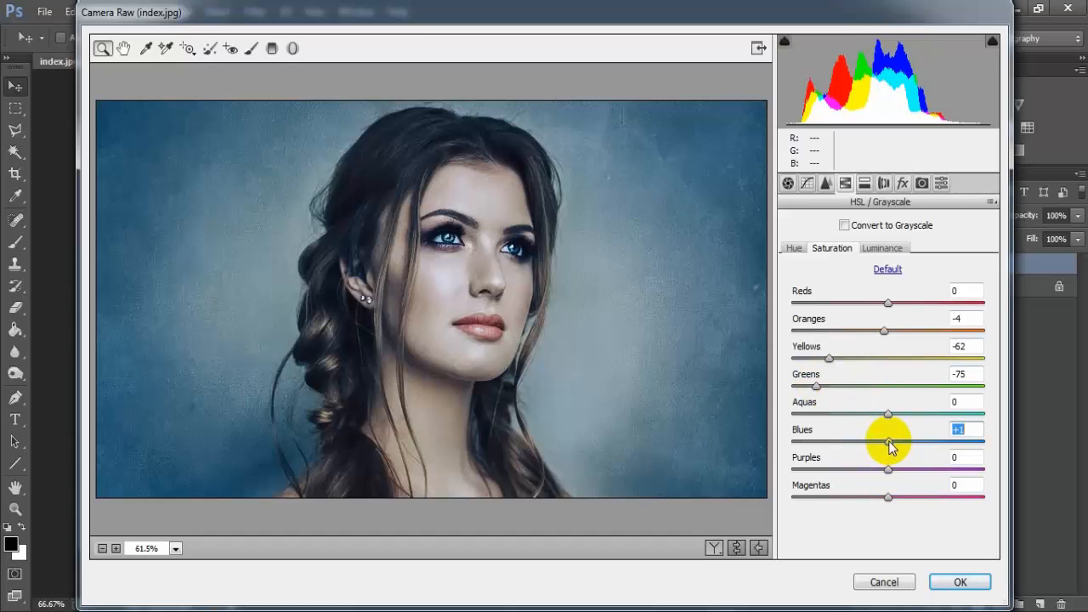
pyautogui.moveTo(891, 445); pyautogui.dragTo(813, 470)
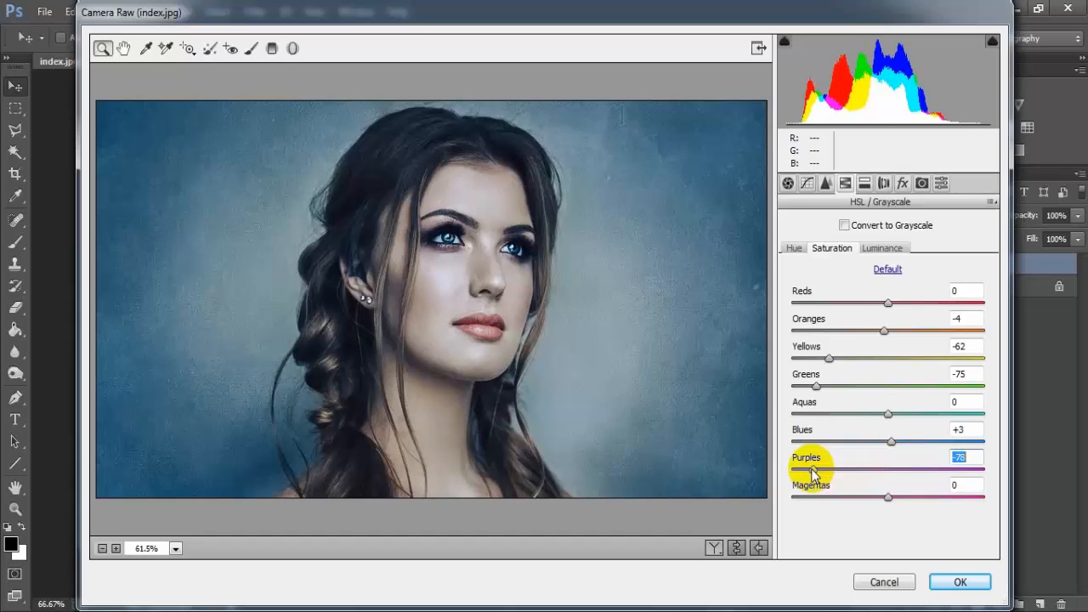
pyautogui.moveTo(888, 498); pyautogui.dragTo(853, 499)
pyautogui.click(976, 485)
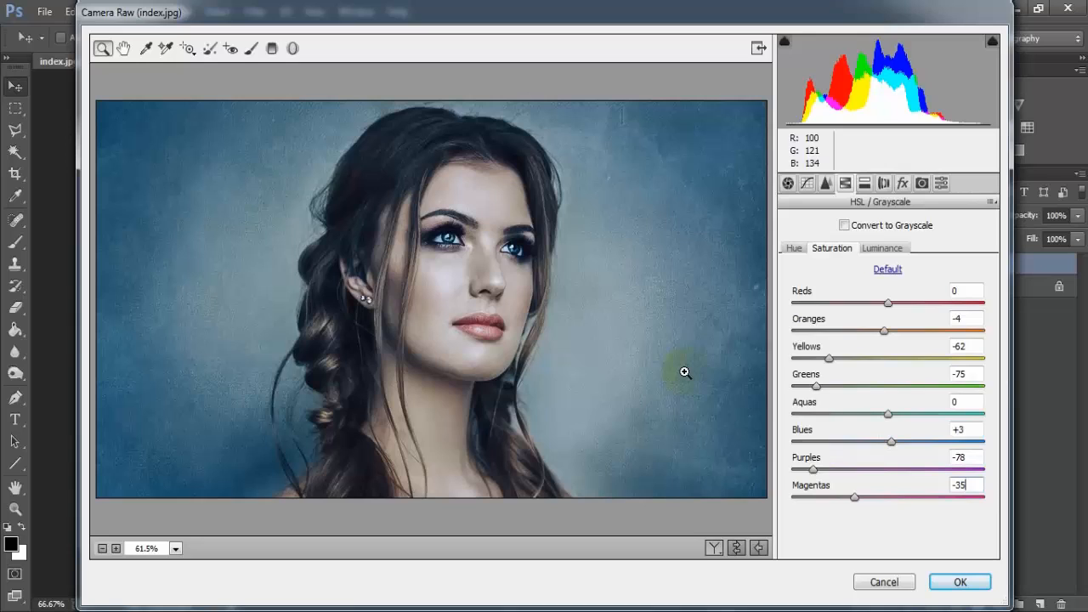
# Step: In the HSL luminance adjustments, set Reds to +8, Oranges to -16, Yellows to +72, Greens to +100, Aquas to -12 and Blues to -40
pyautogui.click(883, 249)
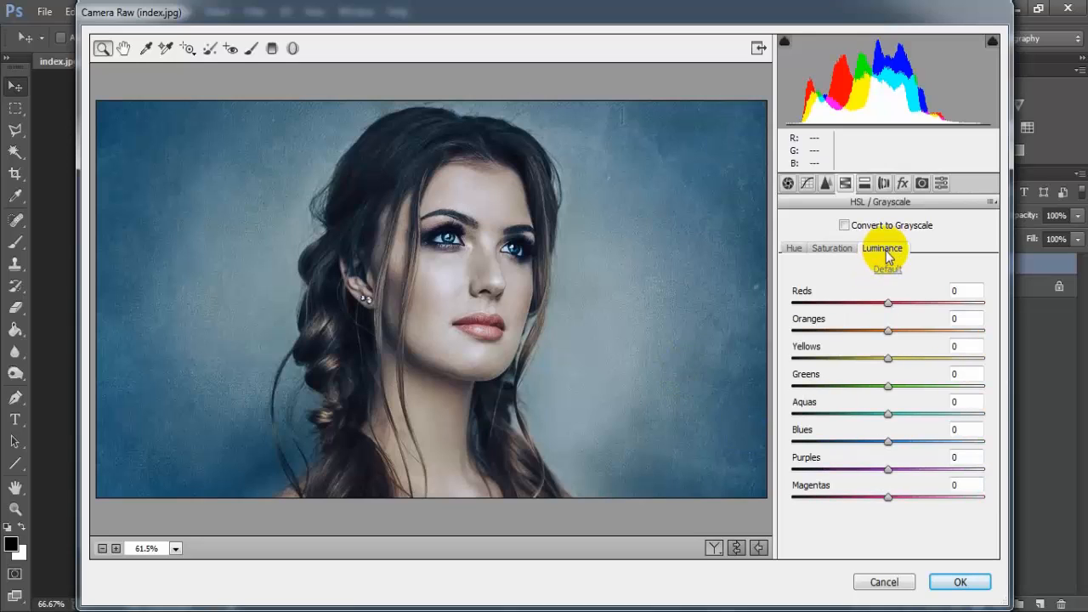
pyautogui.moveTo(884, 307); pyautogui.dragTo(893, 306)
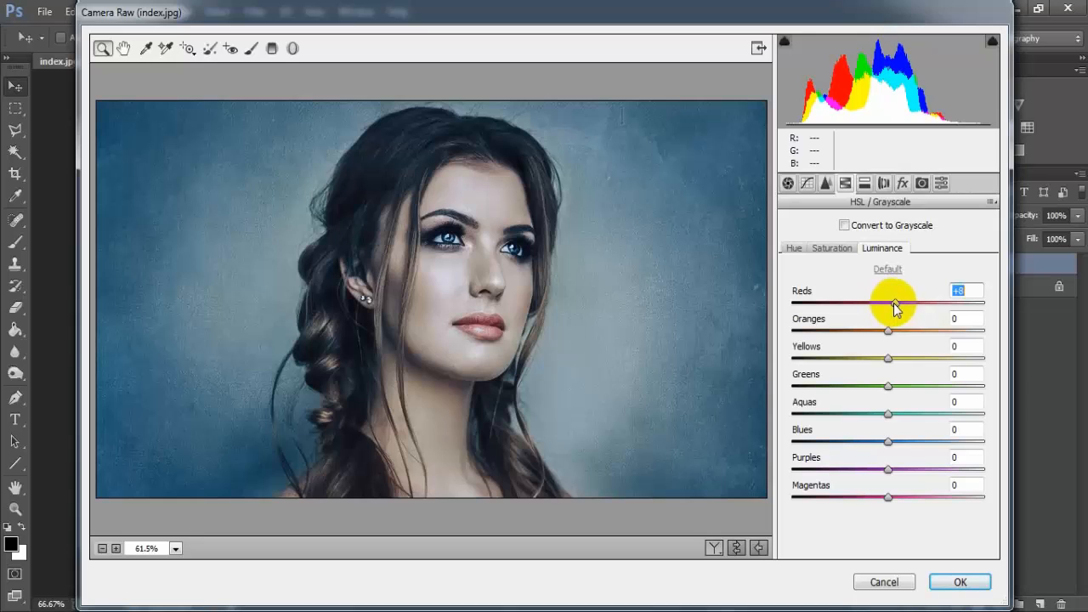
pyautogui.moveTo(888, 331); pyautogui.dragTo(875, 338)
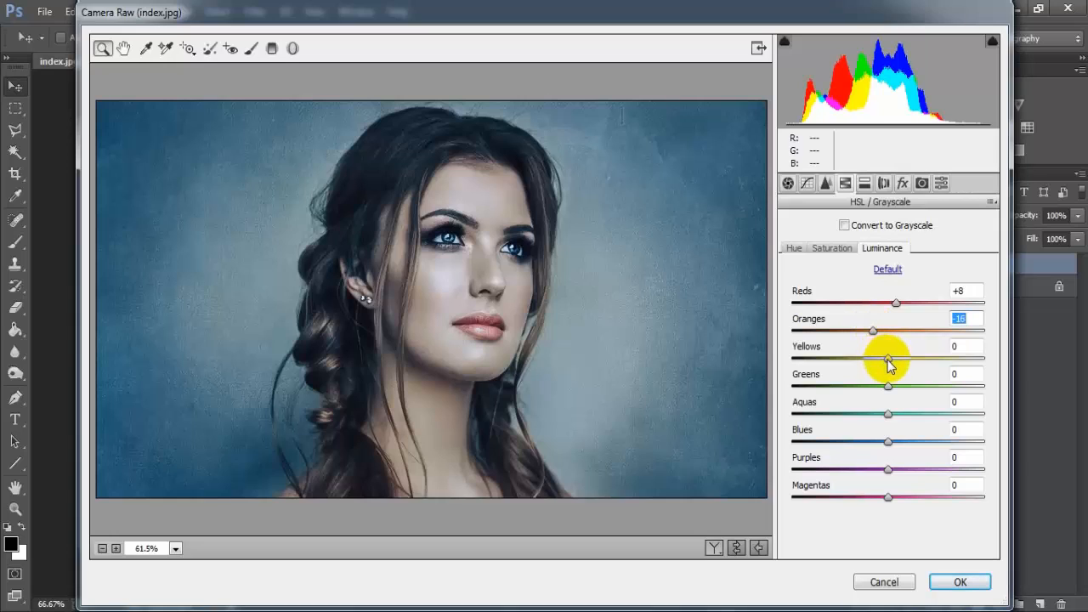
pyautogui.moveTo(889, 359); pyautogui.dragTo(957, 372)
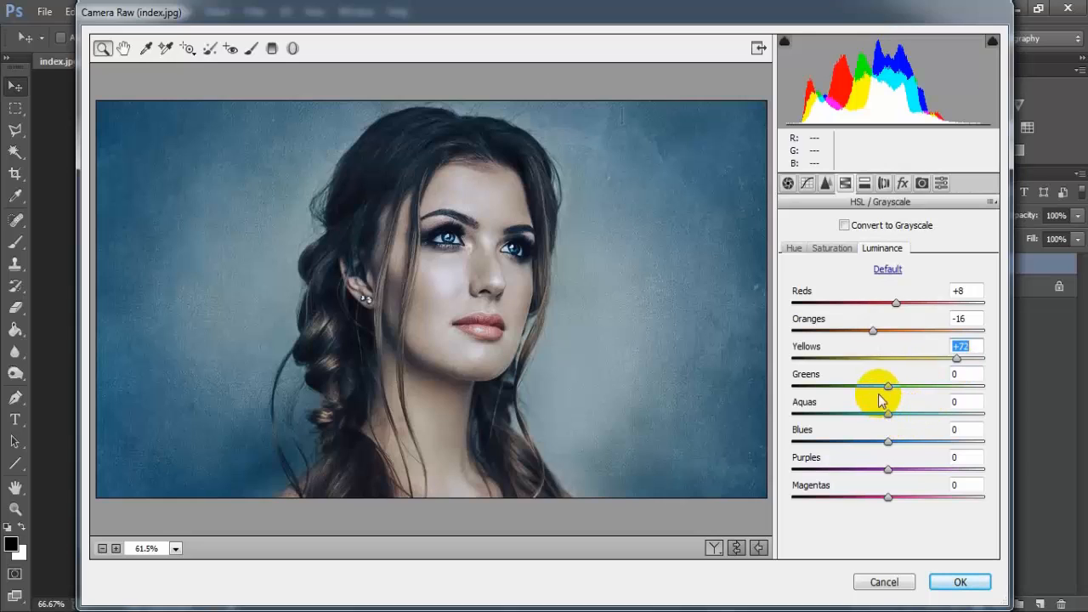
pyautogui.moveTo(889, 387); pyautogui.dragTo(989, 388)
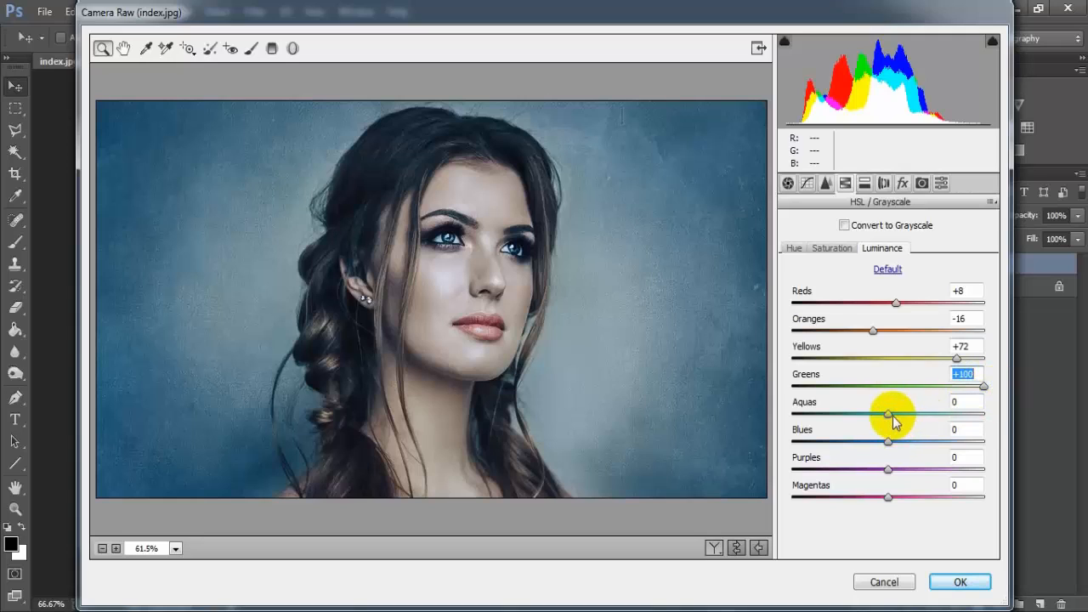
pyautogui.moveTo(890, 415); pyautogui.dragTo(879, 415)
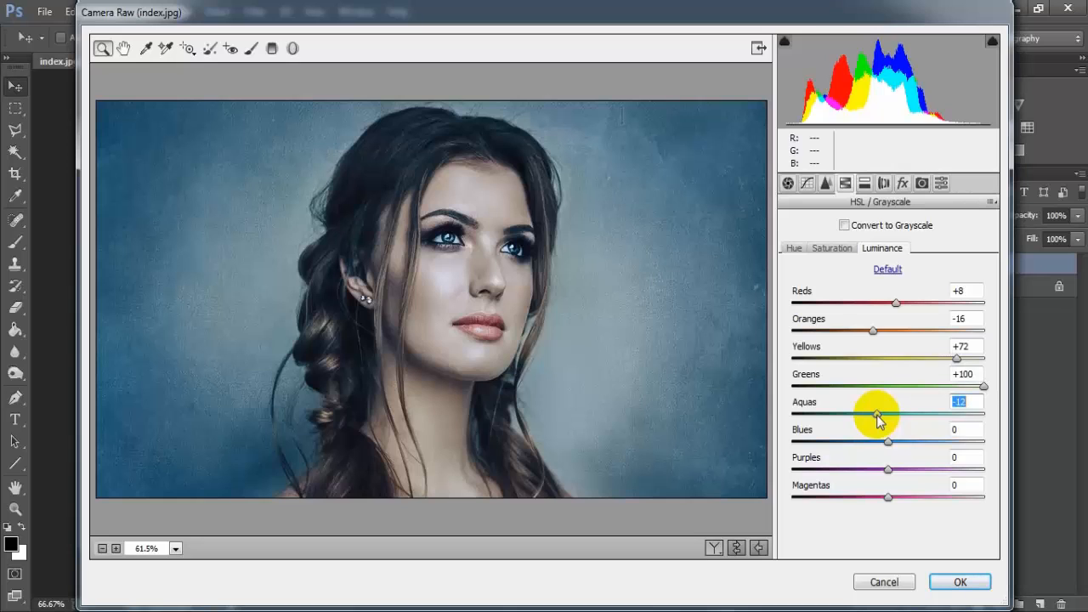
pyautogui.moveTo(888, 443); pyautogui.dragTo(848, 449)
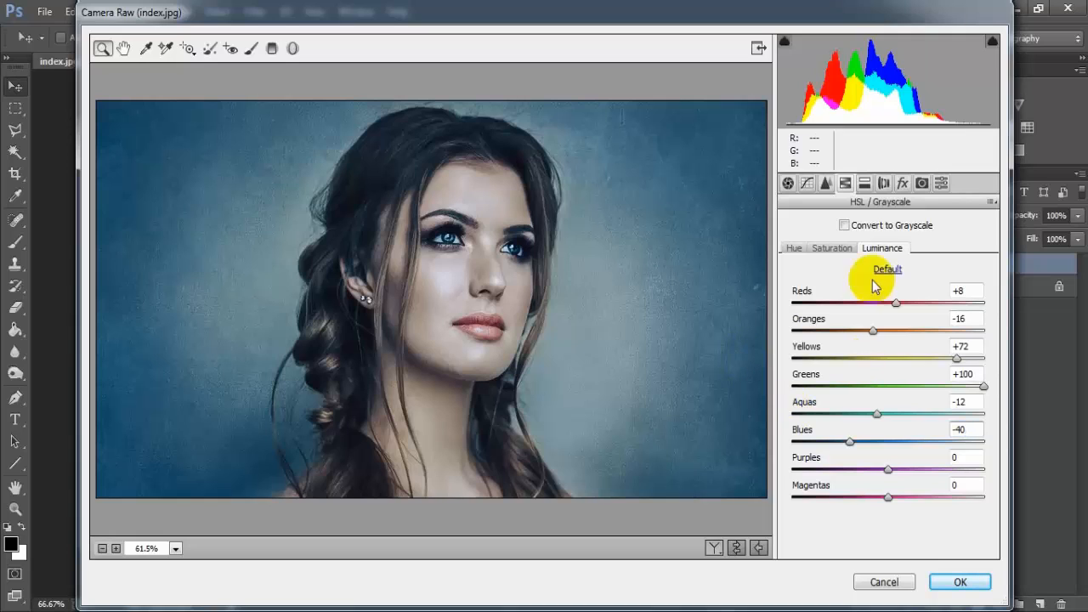
# Step: In Split Toning, give the highlights a hue of 167 and a saturation of 9
pyautogui.click(864, 183)
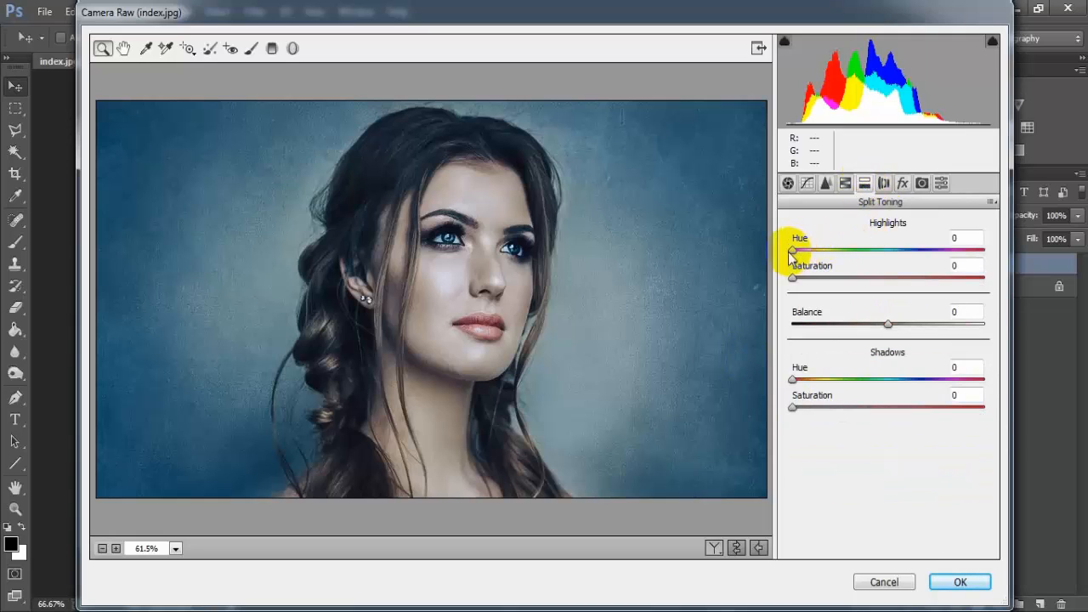
pyautogui.moveTo(792, 250); pyautogui.dragTo(880, 268)
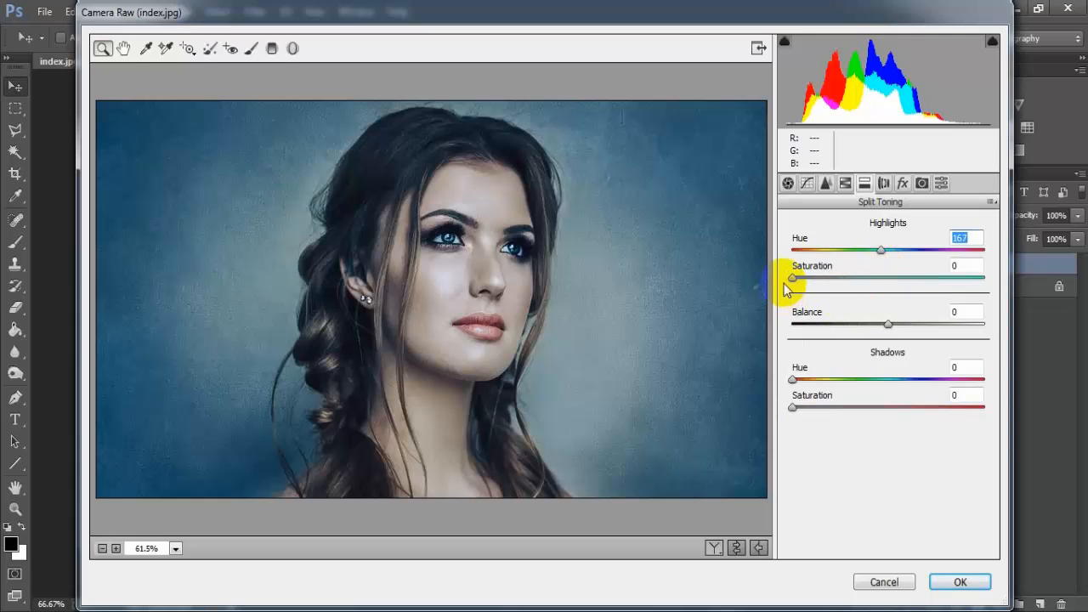
pyautogui.moveTo(792, 278); pyautogui.dragTo(808, 281)
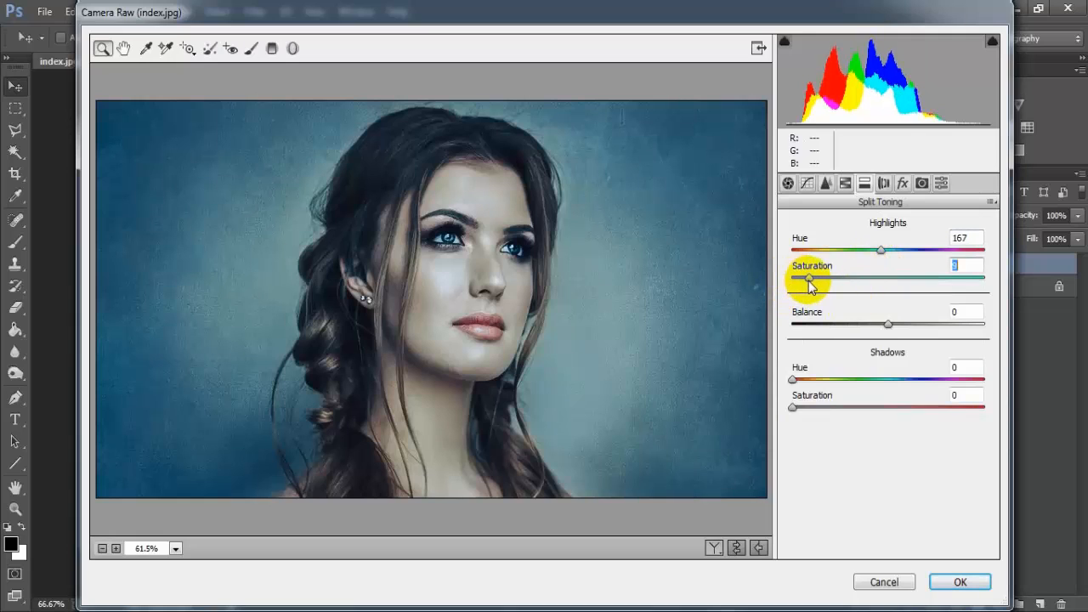
# Step: In Split Toning, lower the highlights saturation to 8 and give the shadows a hue of 20 and a saturation of 10
pyautogui.click(797, 380)
pyautogui.moveTo(797, 381); pyautogui.dragTo(815, 415)
pyautogui.click(981, 393)
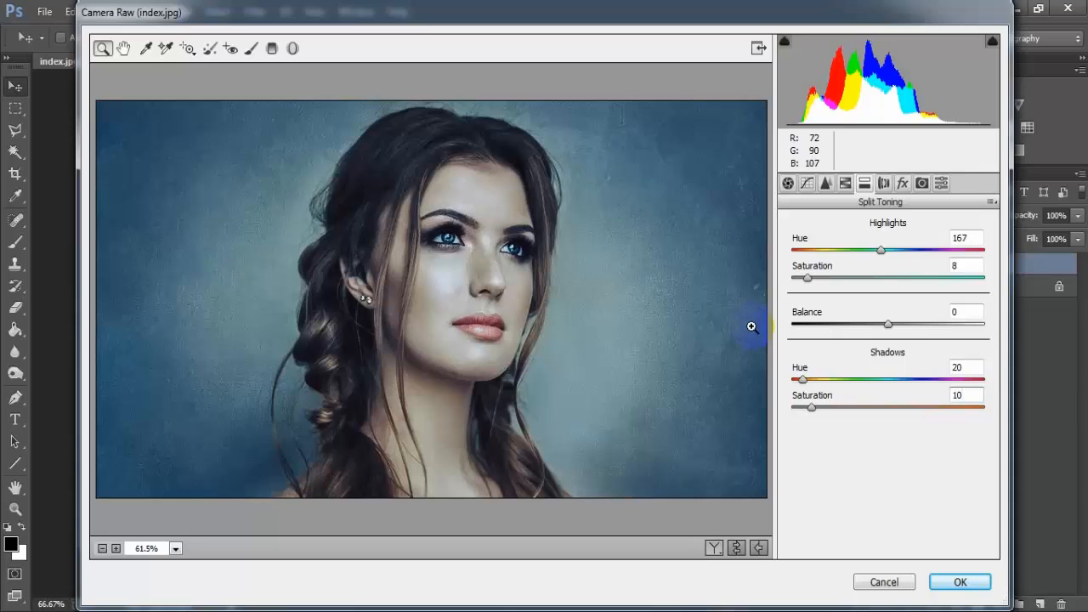
# Step: In Camera Calibration, set the shadows tint to -2 and the Red Primary to hue +100 and saturation +50
pyautogui.click(922, 183)
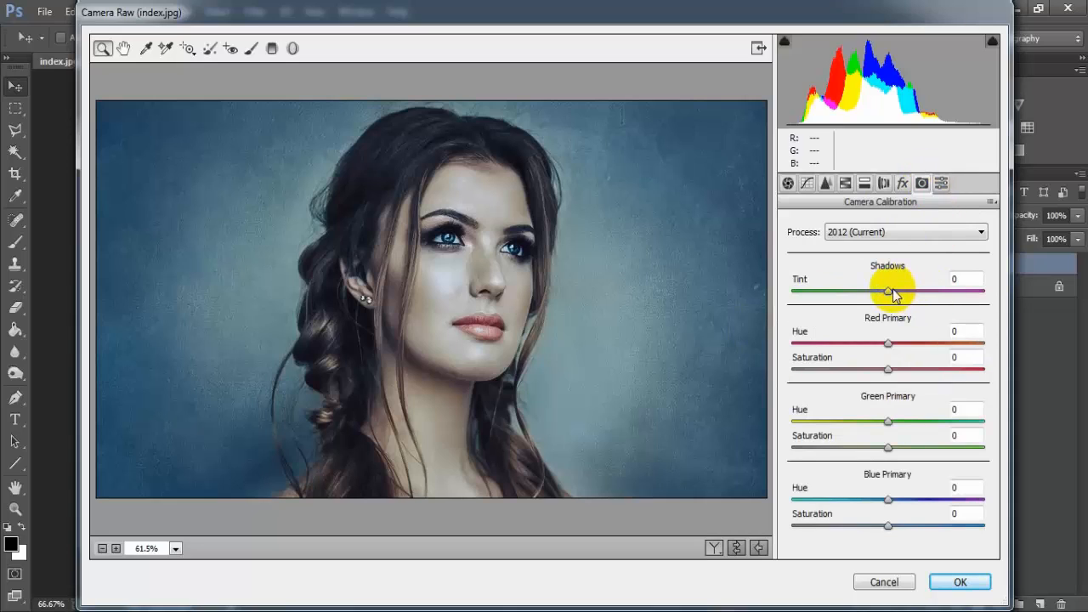
pyautogui.moveTo(889, 295); pyautogui.dragTo(888, 301)
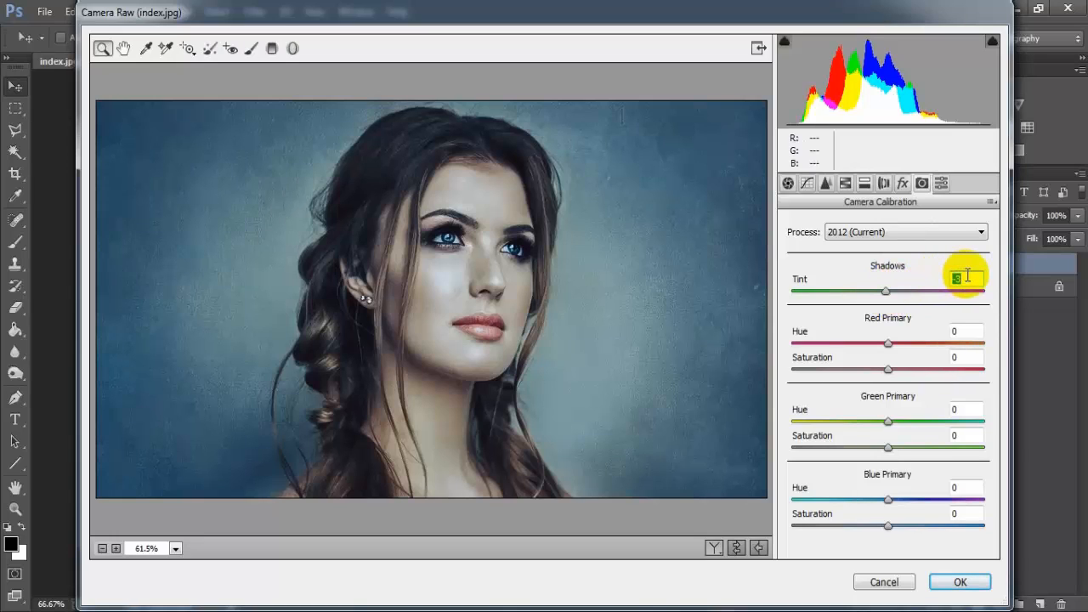
pyautogui.write('-2')
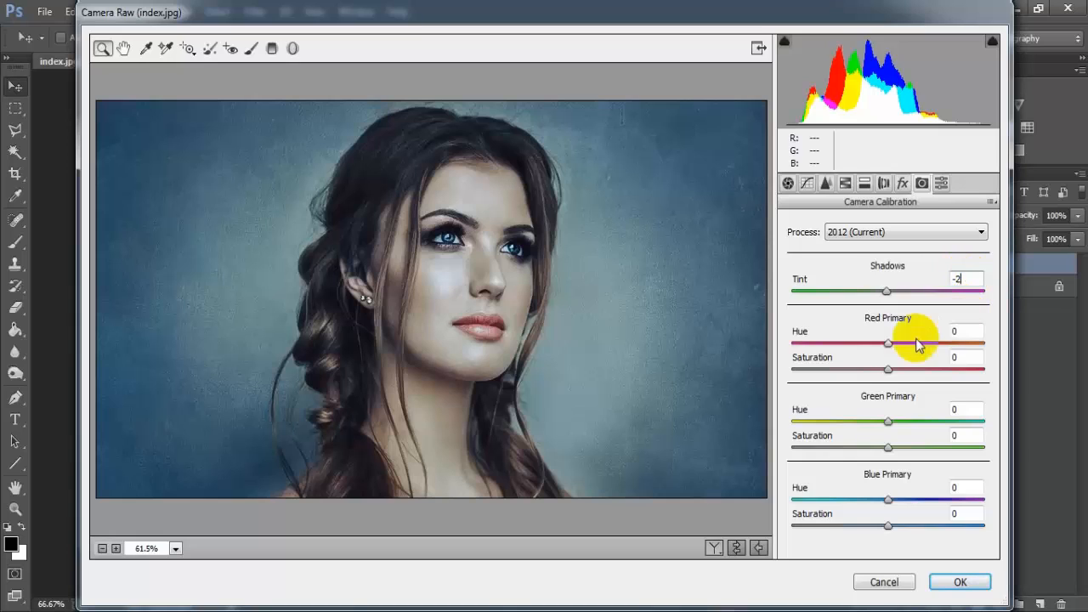
pyautogui.moveTo(889, 344); pyautogui.dragTo(1013, 337)
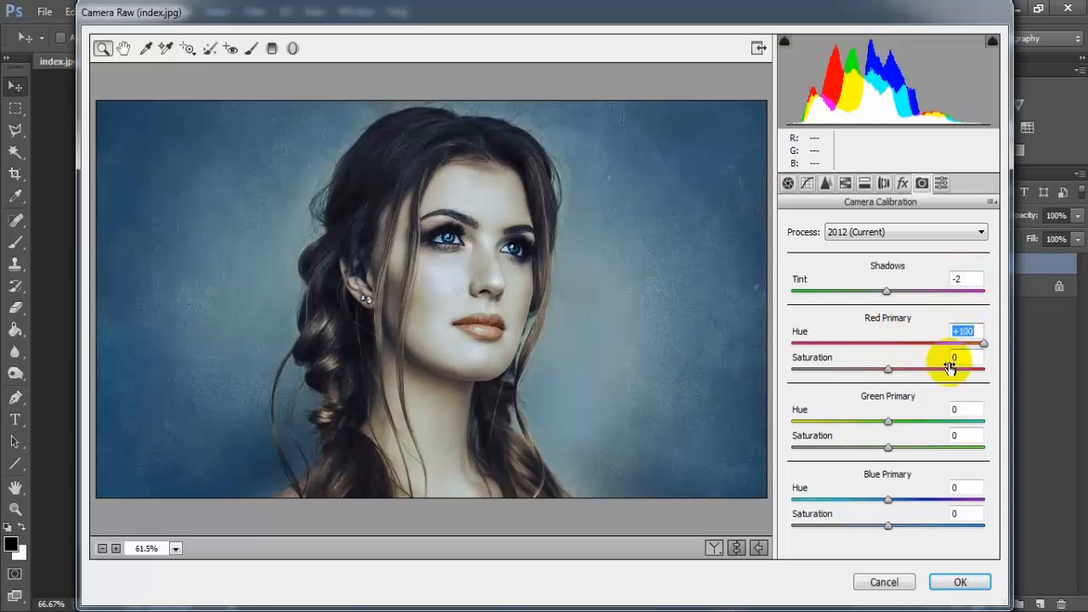
pyautogui.moveTo(889, 374); pyautogui.dragTo(937, 376)
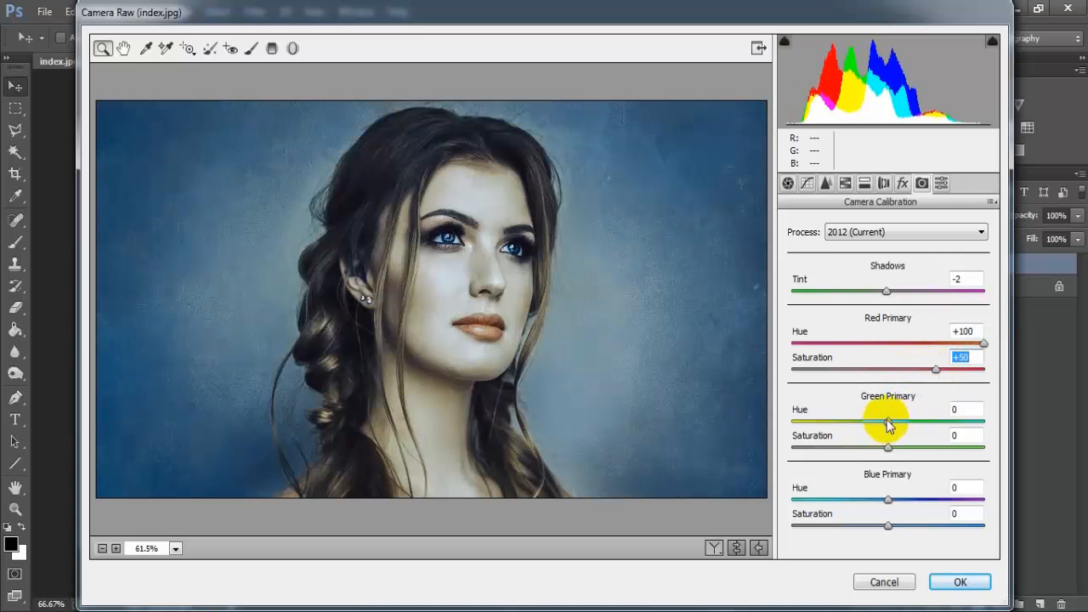
# Step: Set the Green Primary hue to +100 and the Blue Primary hue to -70 in Camera Calibration
pyautogui.moveTo(884, 422); pyautogui.dragTo(998, 423)
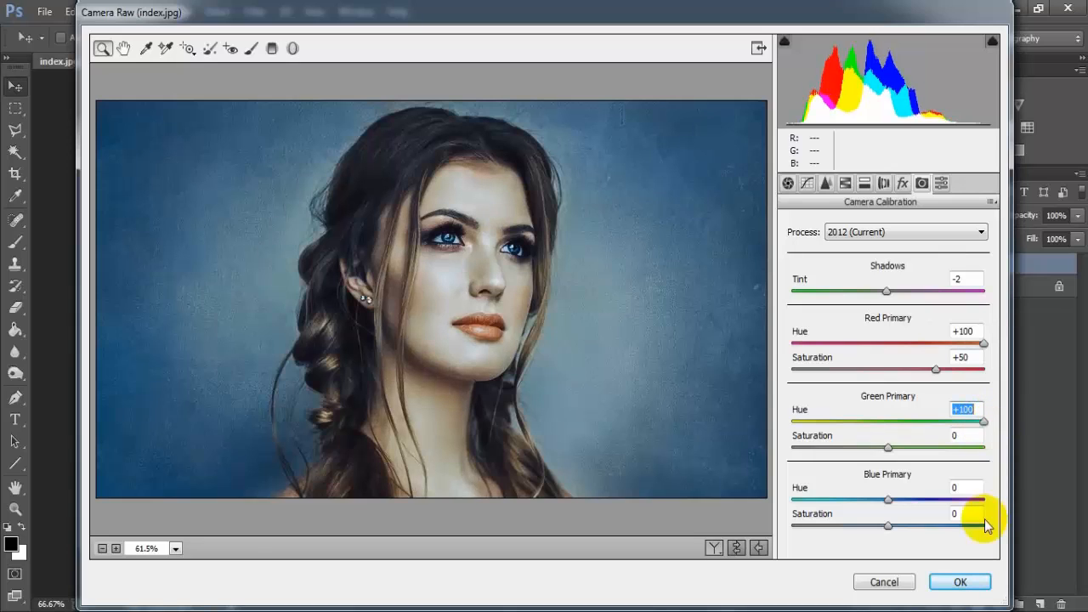
pyautogui.moveTo(888, 500); pyautogui.dragTo(822, 501)
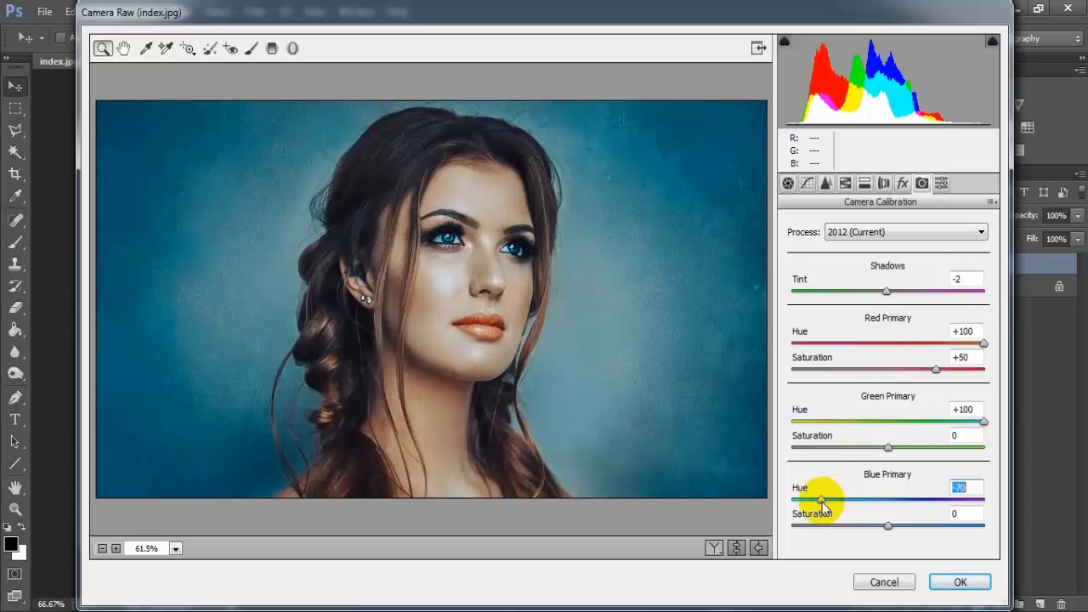
pyautogui.click(978, 486)
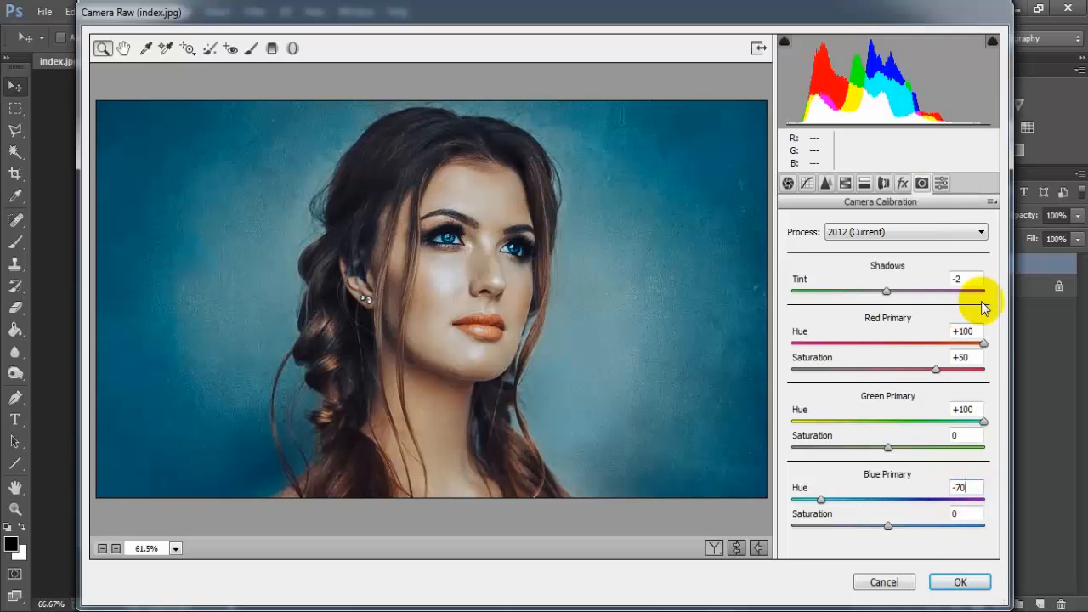
# Step: Compare the graded portrait with the original, including a side-by-side before/after view, and apply the Camera Raw filter
pyautogui.click(737, 548)
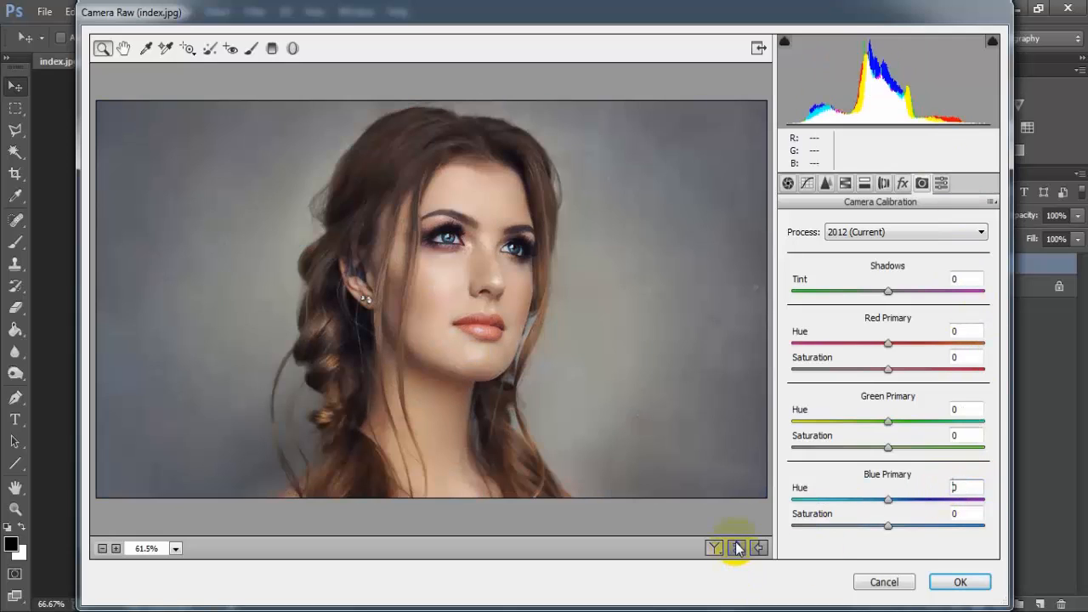
pyautogui.click(736, 549)
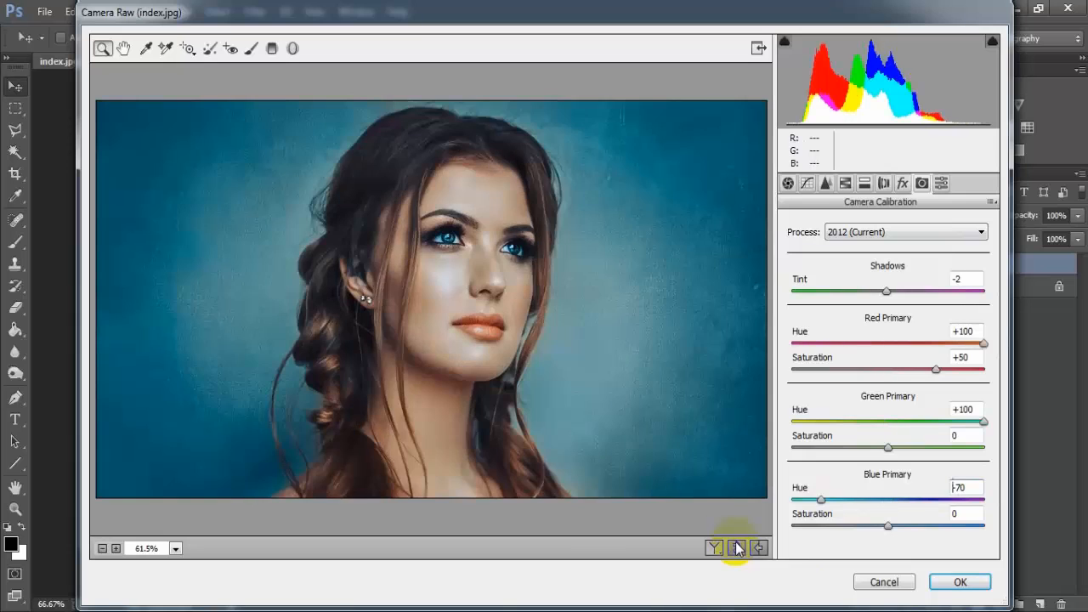
pyautogui.click(714, 548)
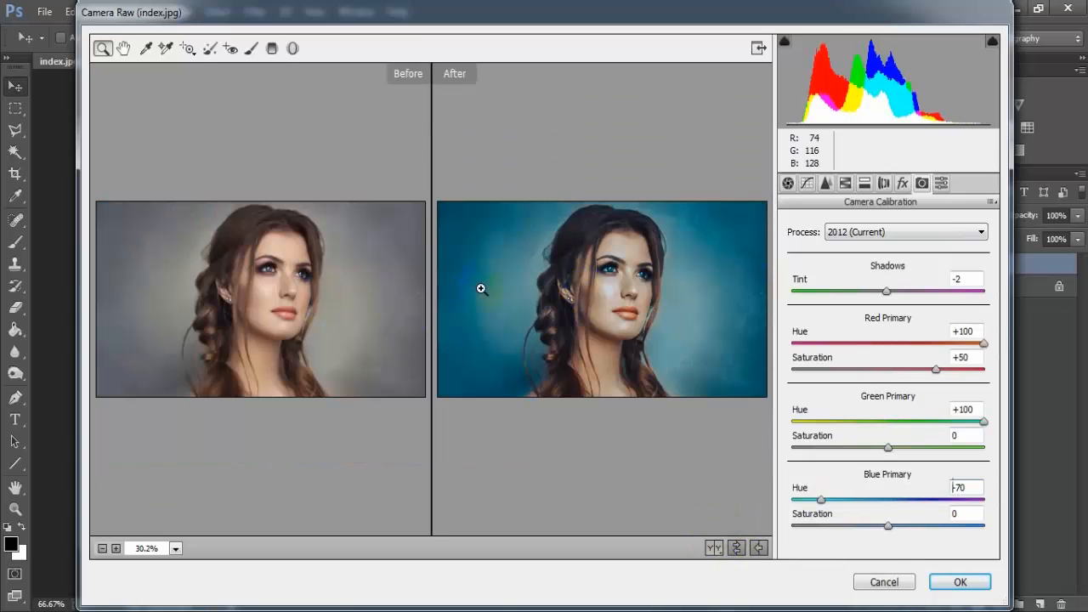
pyautogui.click(960, 583)
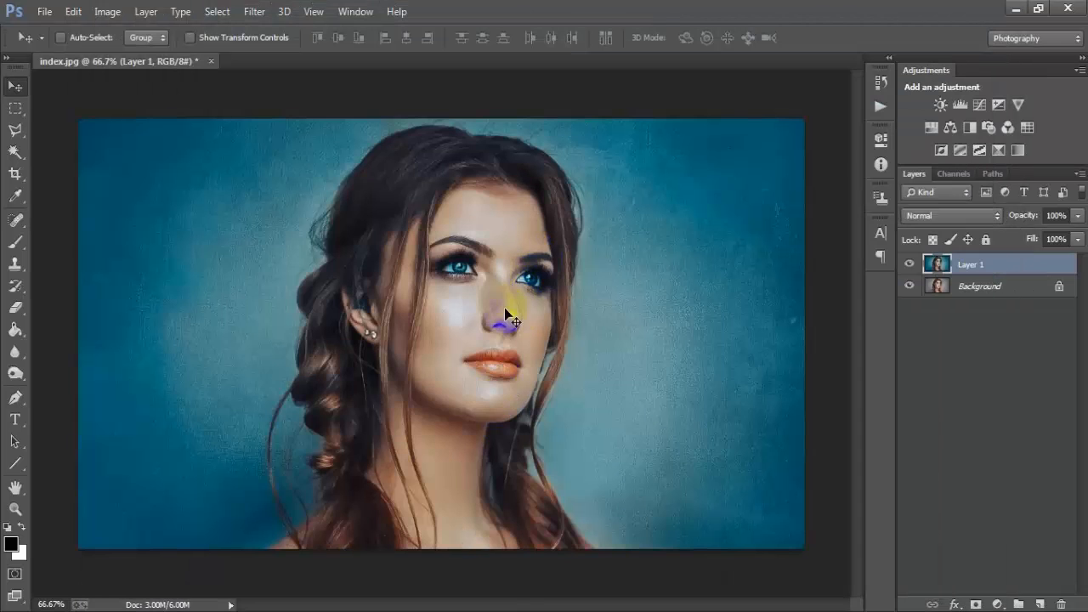
# Step: Compare the graded portrait with the original by repeatedly hiding and showing Layer 1, leaving it visible
pyautogui.click(910, 265)
pyautogui.click(910, 265)
pyautogui.click(910, 264)
pyautogui.click(909, 265)
pyautogui.click(910, 266)
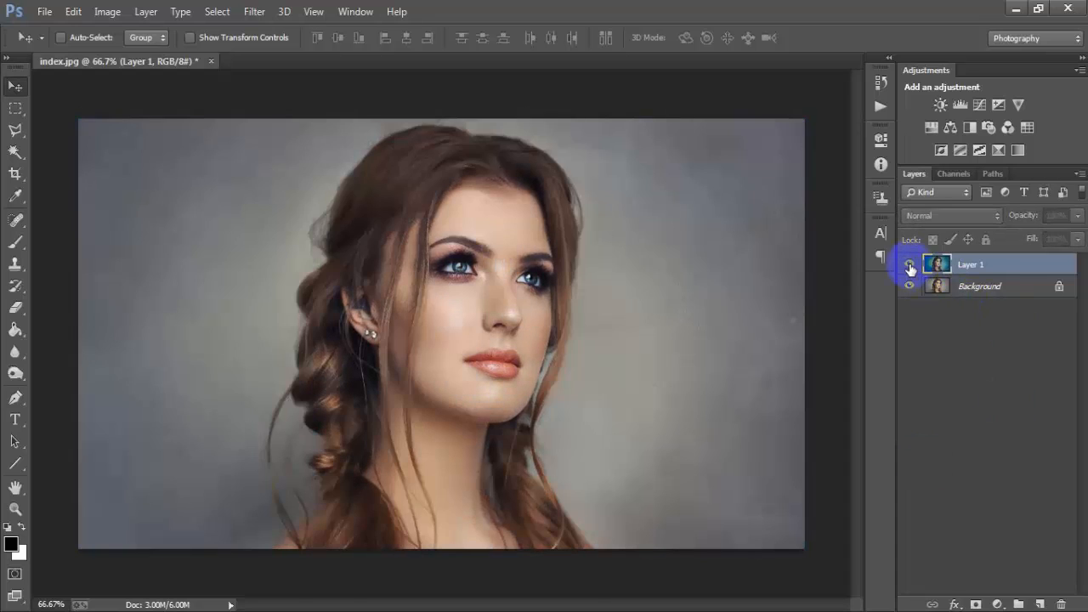
pyautogui.click(910, 267)
pyautogui.click(910, 266)
pyautogui.click(910, 266)
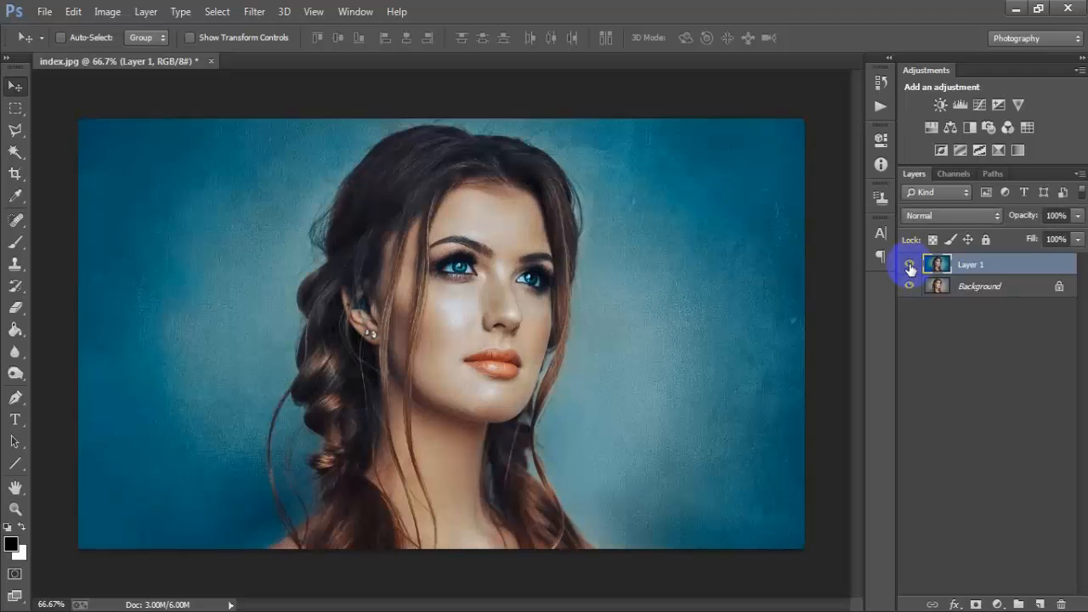
pyautogui.hotkey('ctrl', '+')
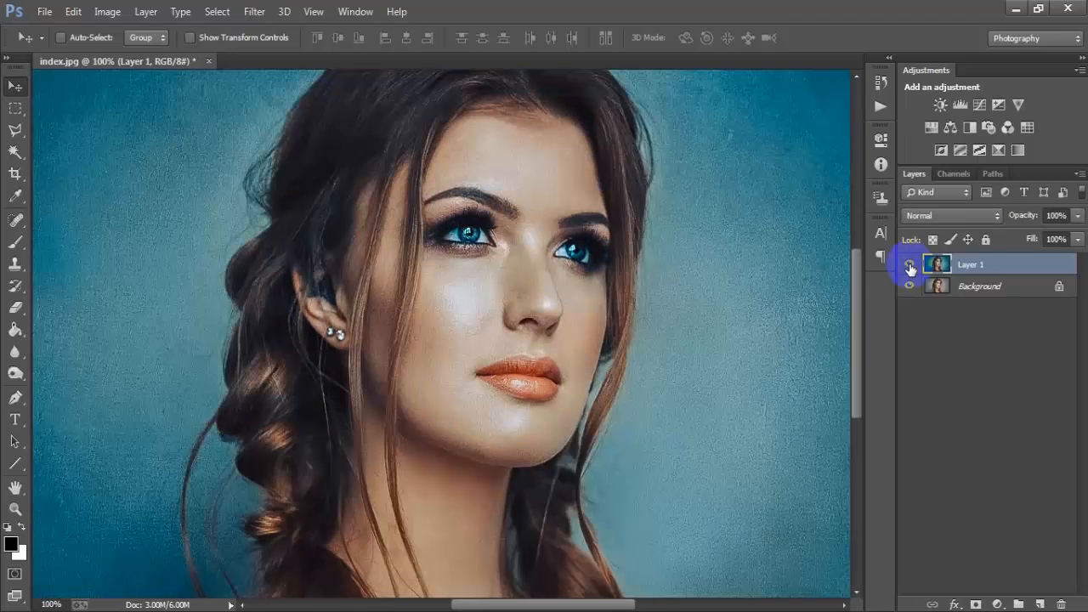
pyautogui.hotkey('ctrl', '-')
pyautogui.click(910, 266)
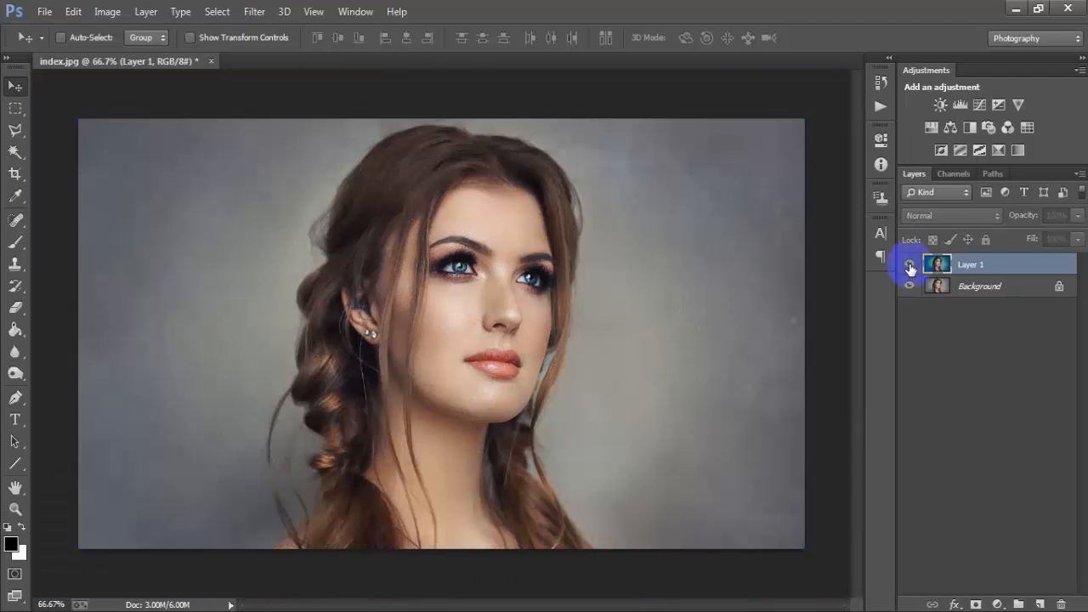
pyautogui.click(910, 266)
pyautogui.click(910, 267)
pyautogui.click(910, 266)
pyautogui.click(910, 266)
pyautogui.click(909, 266)
pyautogui.click(910, 267)
pyautogui.click(910, 266)
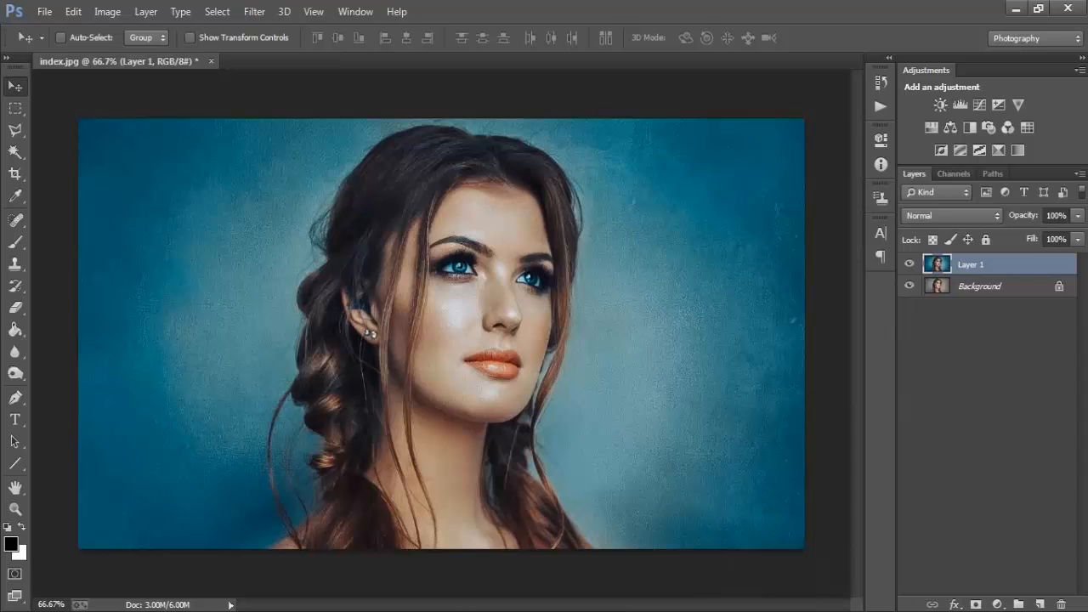